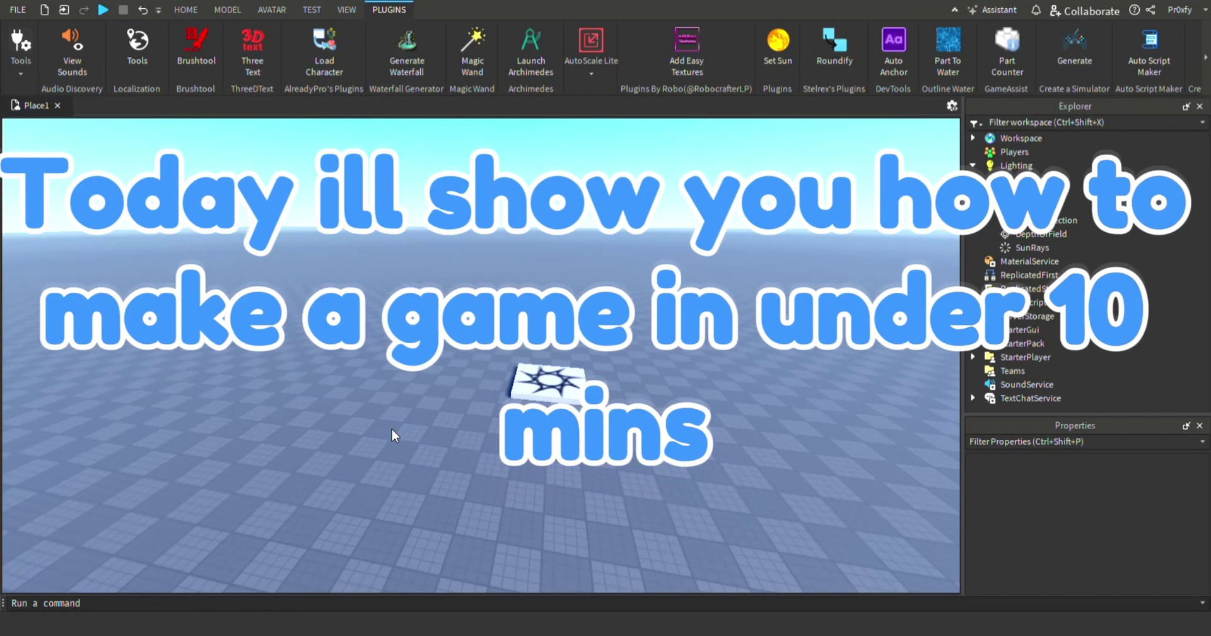
Look around the spawn pad, then bring up the Toolbox from the Home tab
{"action": "scroll", "coordinate": [391, 435], "scroll_direction": "down", "scroll_amount": 2}
{"action": "scroll", "coordinate": [390, 435], "scroll_direction": "down", "scroll_amount": 2}
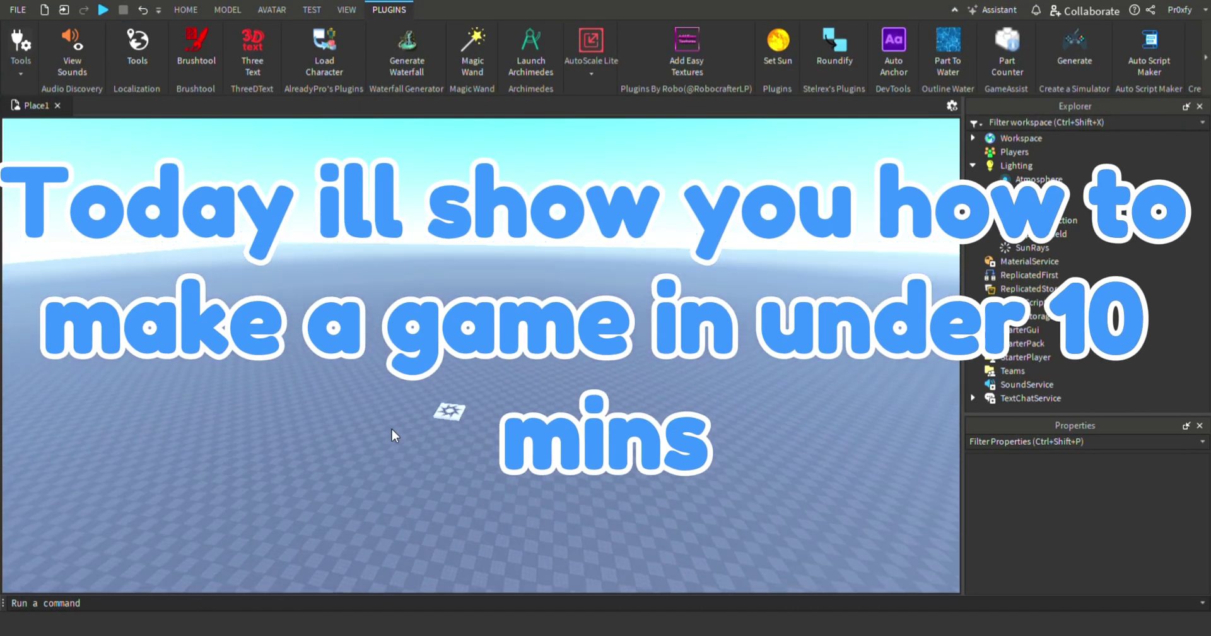
{"action": "scroll", "coordinate": [391, 435], "scroll_direction": "up", "scroll_amount": 4}
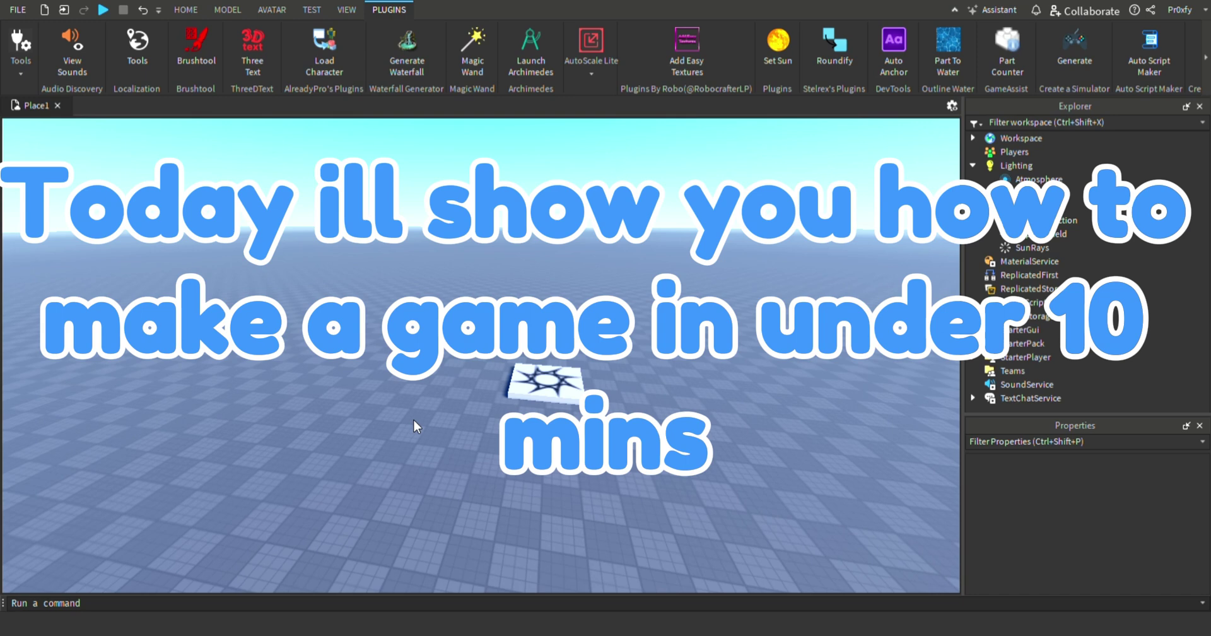
{"action": "scroll", "coordinate": [414, 419], "scroll_direction": "down", "scroll_amount": 2}
{"action": "scroll", "coordinate": [410, 418], "scroll_direction": "down", "scroll_amount": 2}
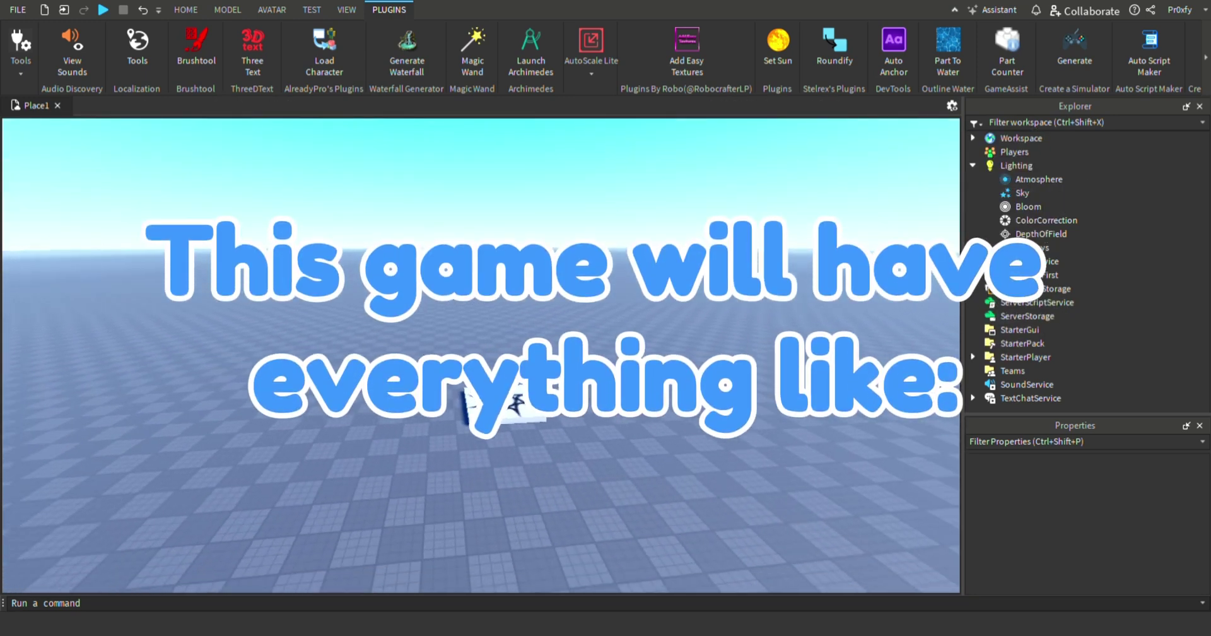
{"action": "scroll", "coordinate": [441, 366], "scroll_direction": "down", "scroll_amount": 2}
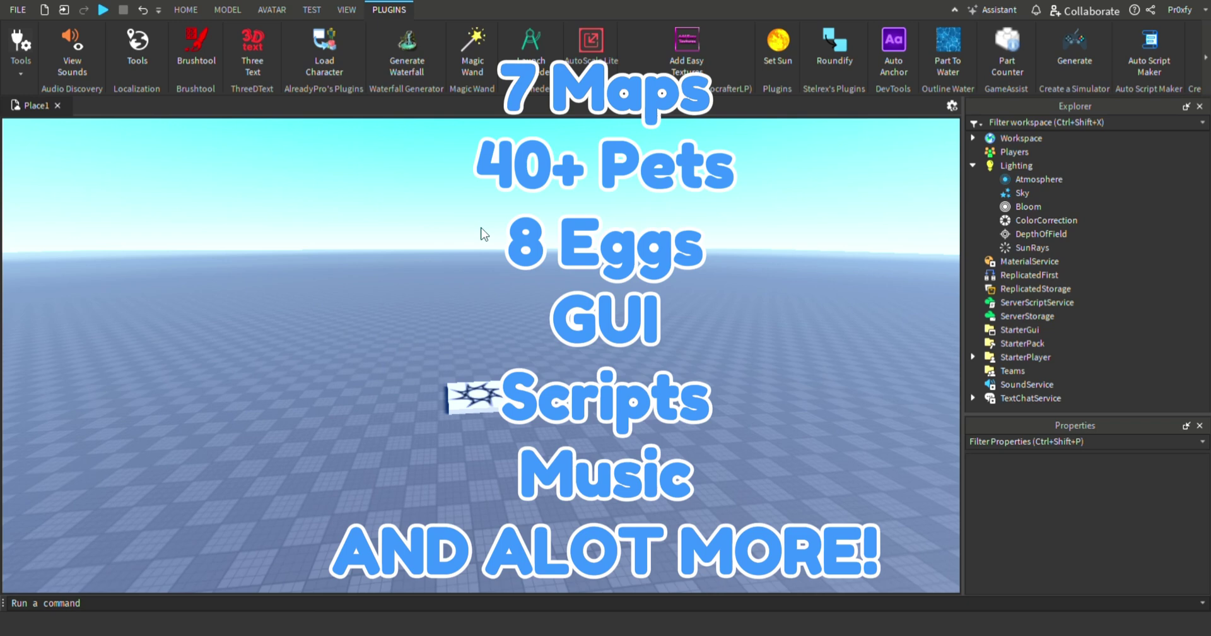
{"action": "right_click_drag", "start_coordinate": [483, 235], "coordinate": [483, 235]}
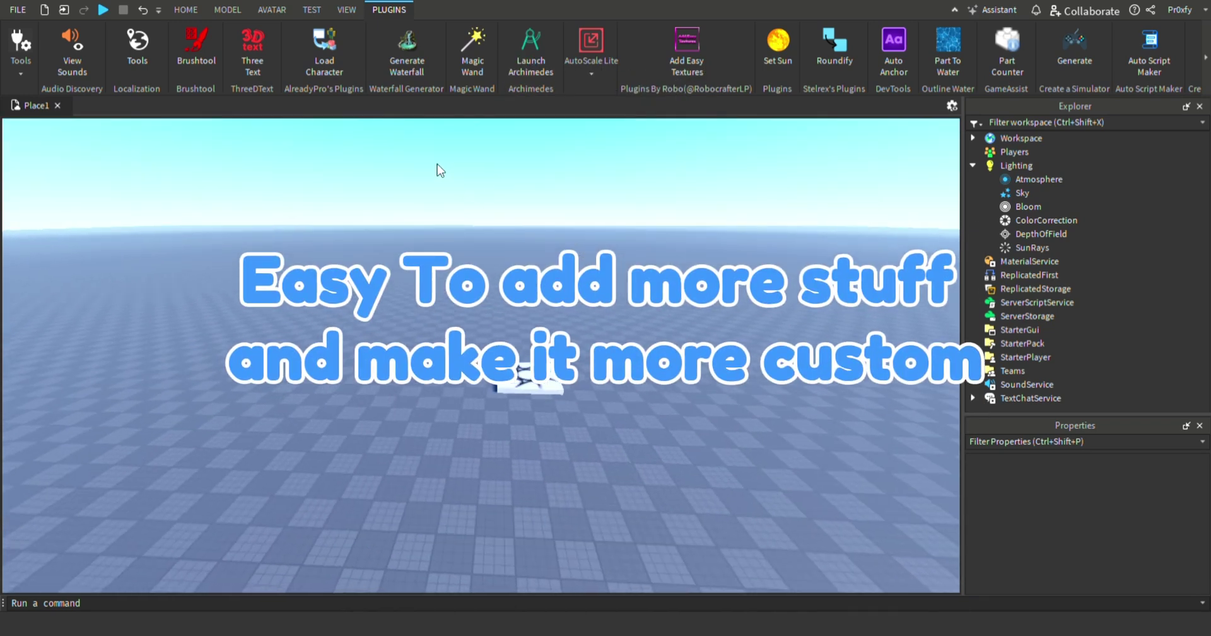
{"action": "left_click", "coordinate": [196, 13]}
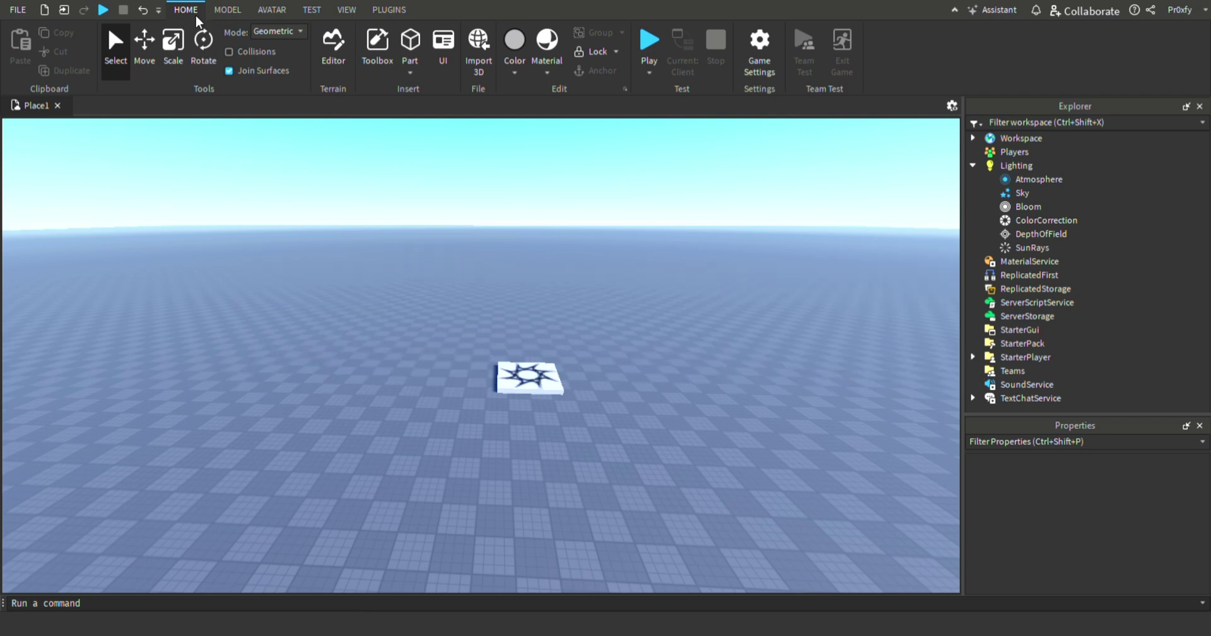
{"action": "left_click", "coordinate": [384, 72]}
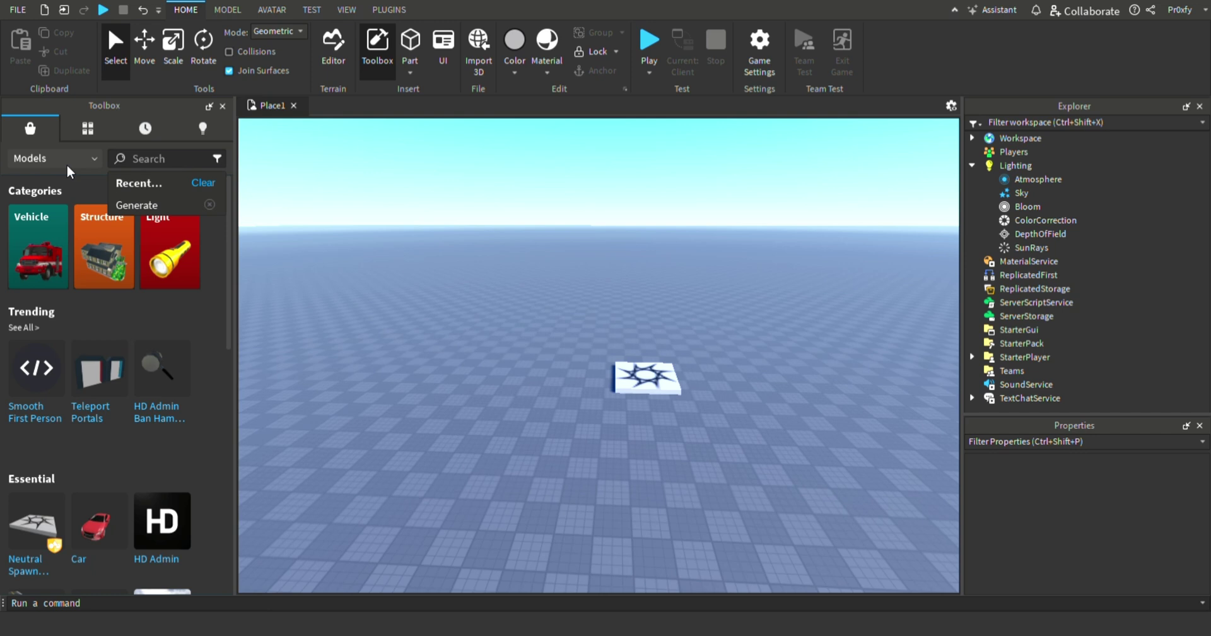
Search the Toolbox for 'Generate' and switch the category from Models to Plugins
{"action": "left_click", "coordinate": [156, 166]}
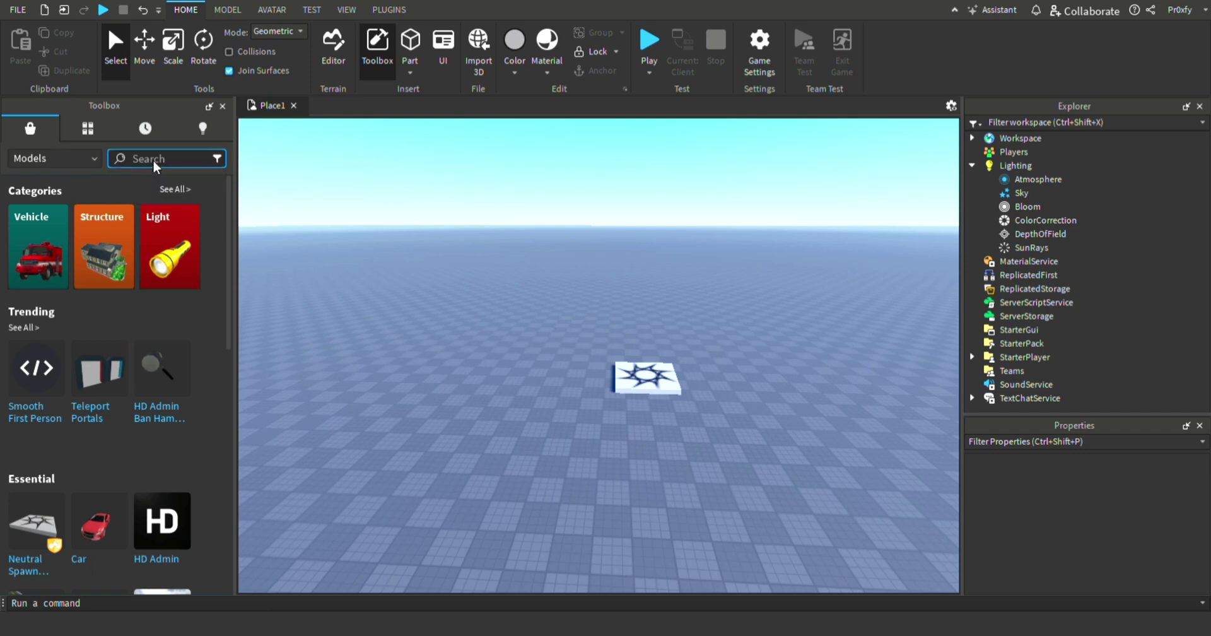
{"action": "left_click", "coordinate": [159, 165]}
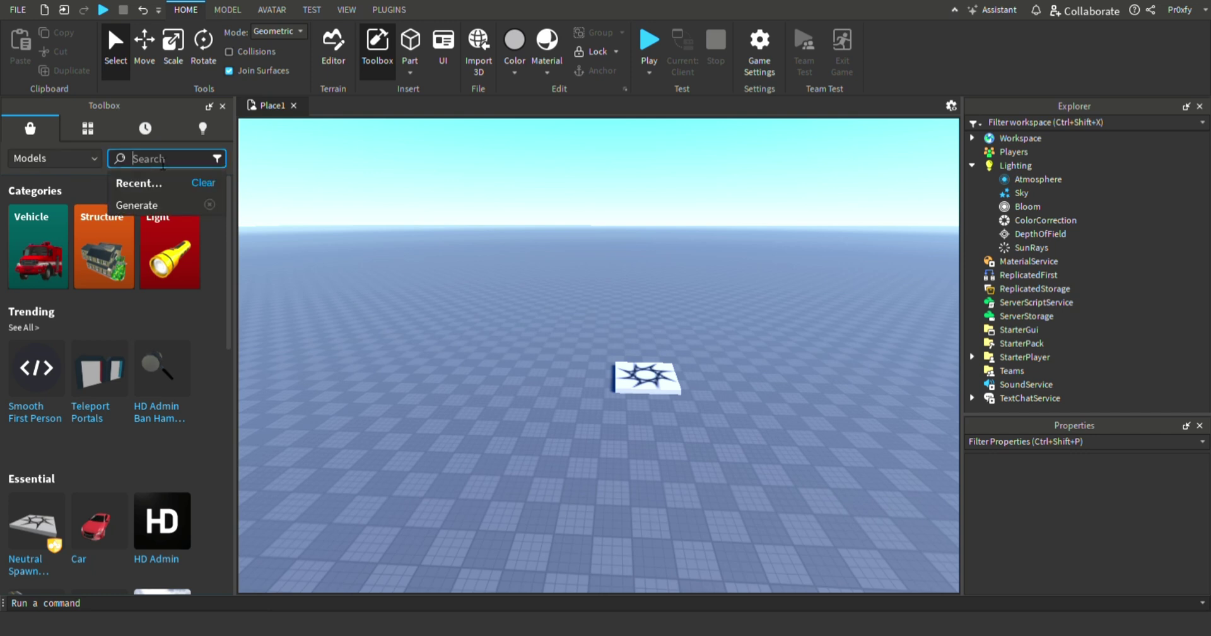
{"action": "type", "text": "Ge"}
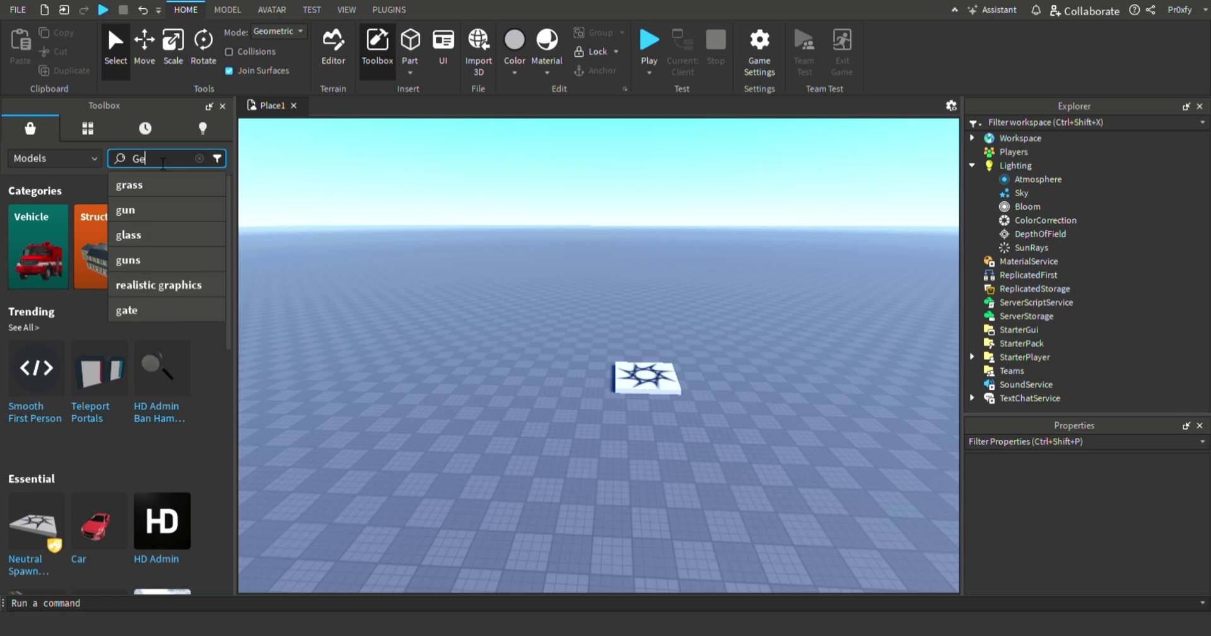
{"action": "type", "text": "nerate"}
{"action": "key", "text": "Return"}
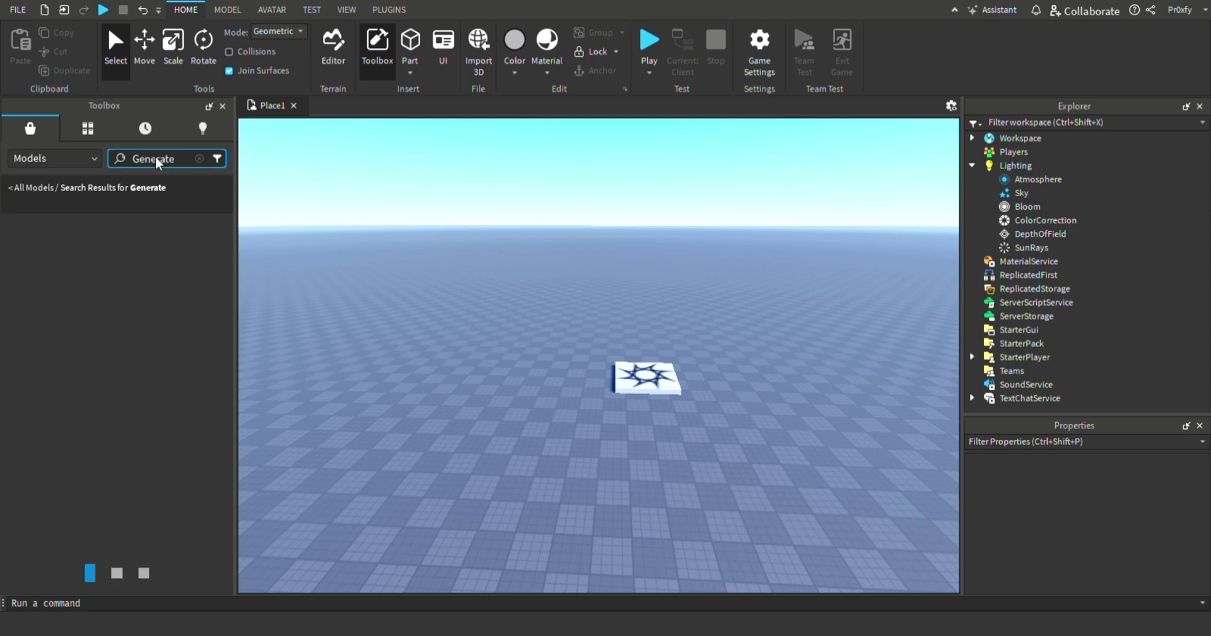
{"action": "left_click", "coordinate": [40, 160]}
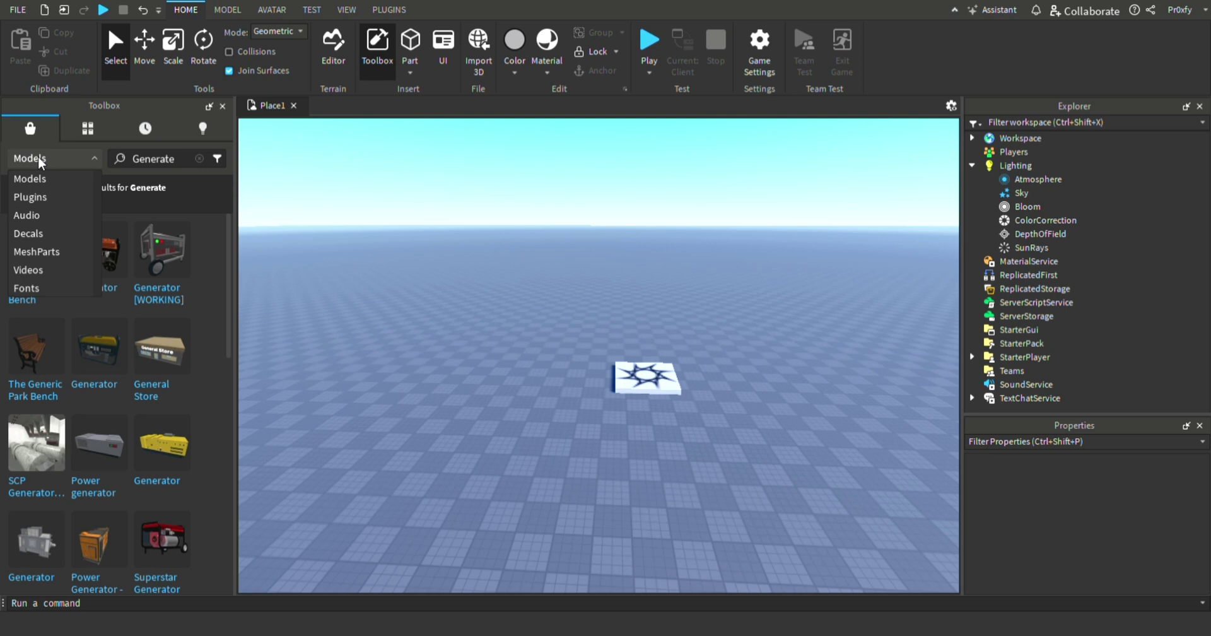
{"action": "left_click", "coordinate": [37, 198]}
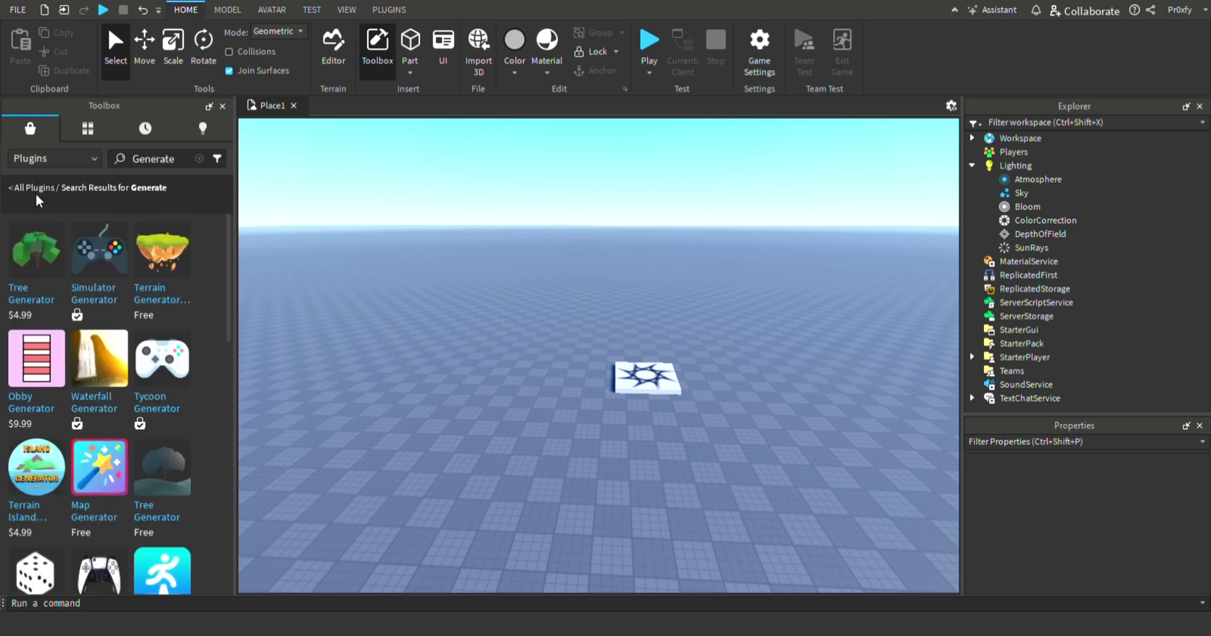
{"action": "mouse_move", "coordinate": [98, 260]}
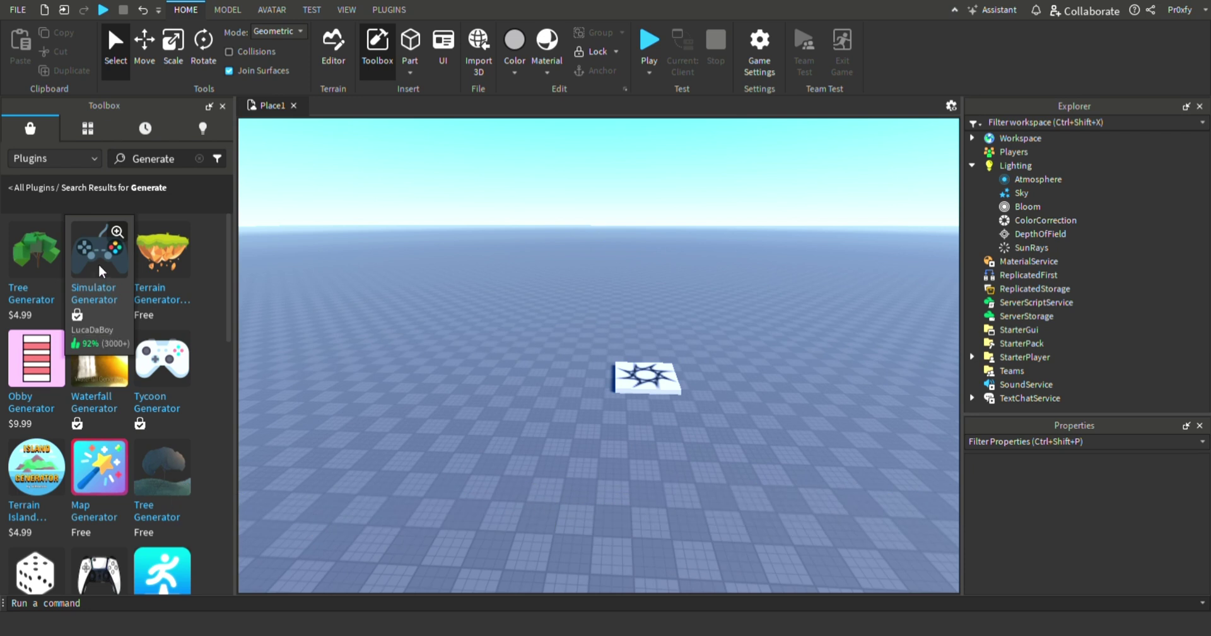
Review the Simulator Generator plugin's details, then close its popup and the Toolbox
{"action": "left_click", "coordinate": [99, 270]}
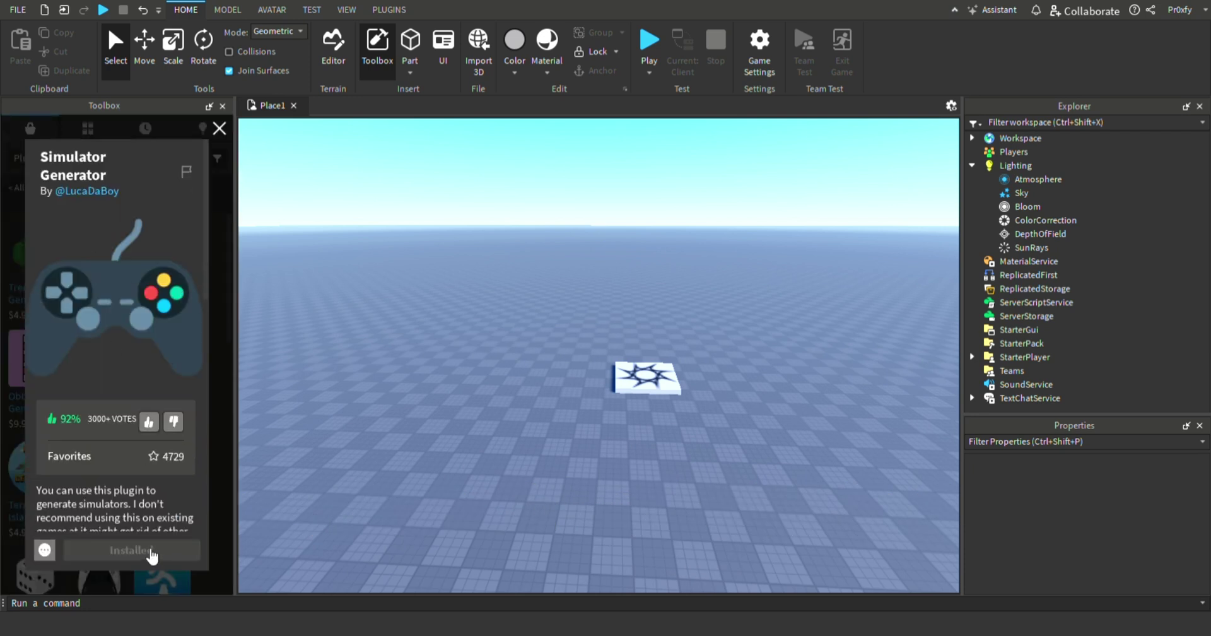
{"action": "scroll", "coordinate": [122, 434], "scroll_direction": "down", "scroll_amount": 1}
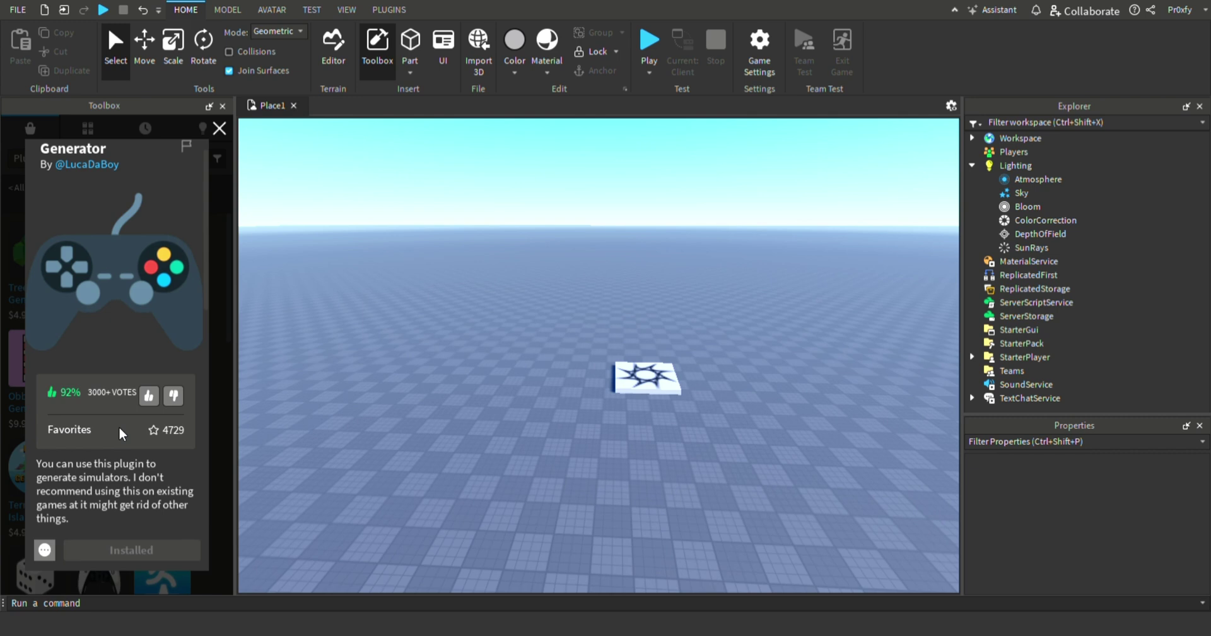
{"action": "scroll", "coordinate": [122, 434], "scroll_direction": "down", "scroll_amount": 3}
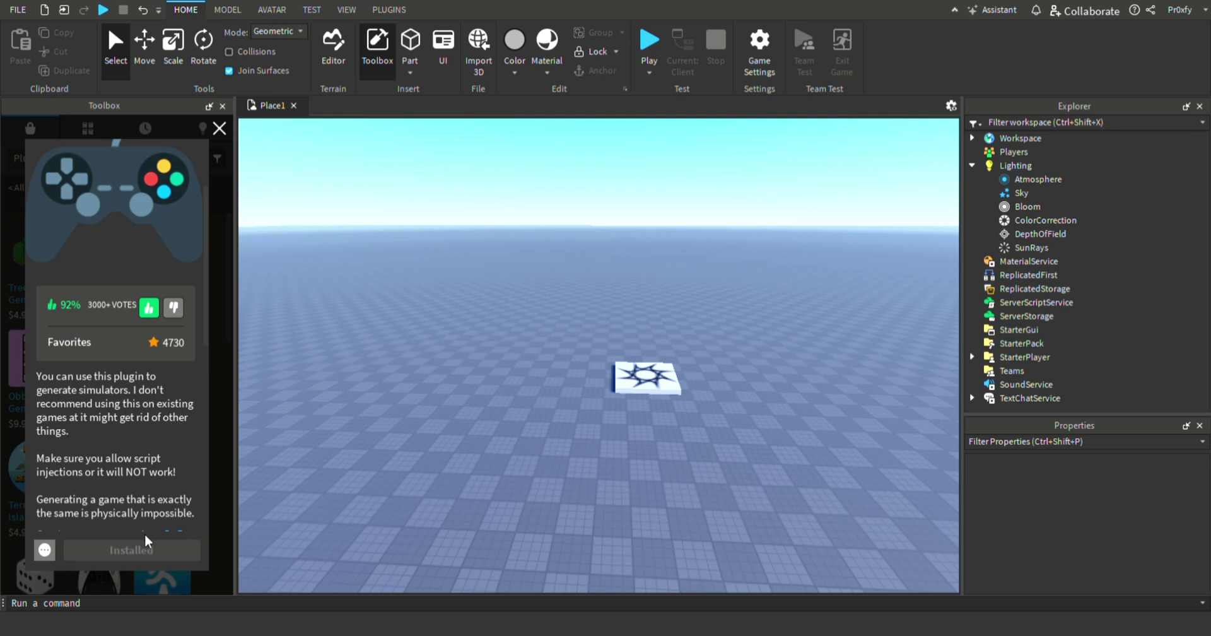
{"action": "left_click", "coordinate": [219, 128]}
{"action": "left_click", "coordinate": [222, 106]}
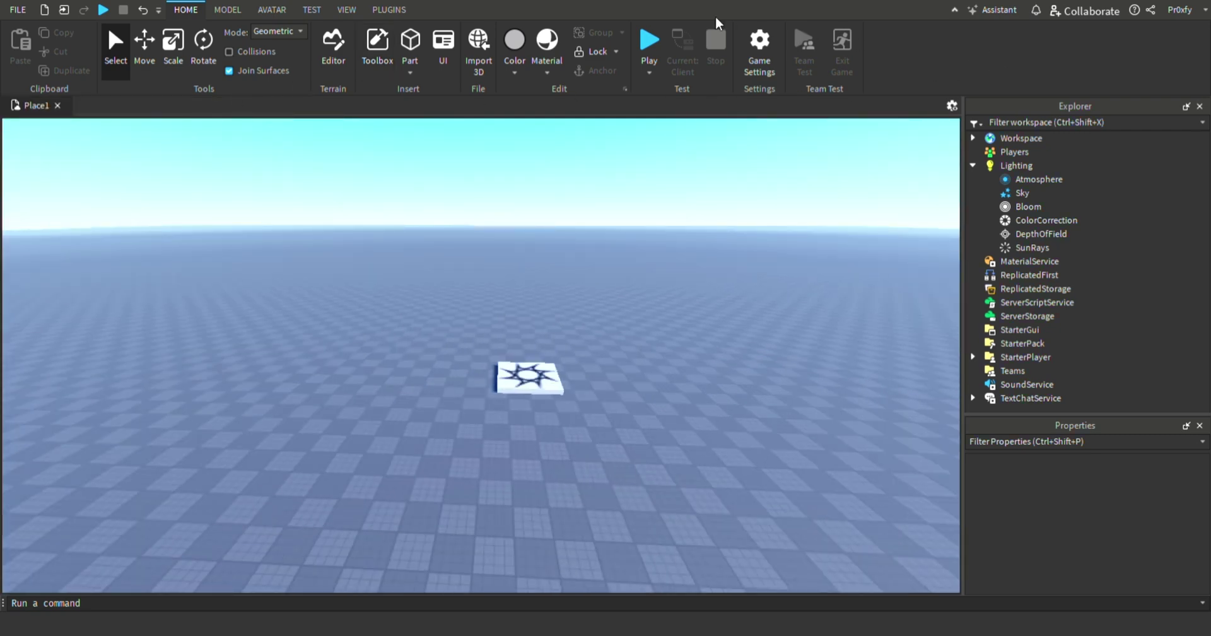
Switch to the Plugins ribbon to show the Simulator Generator tools
{"action": "left_click", "coordinate": [389, 10]}
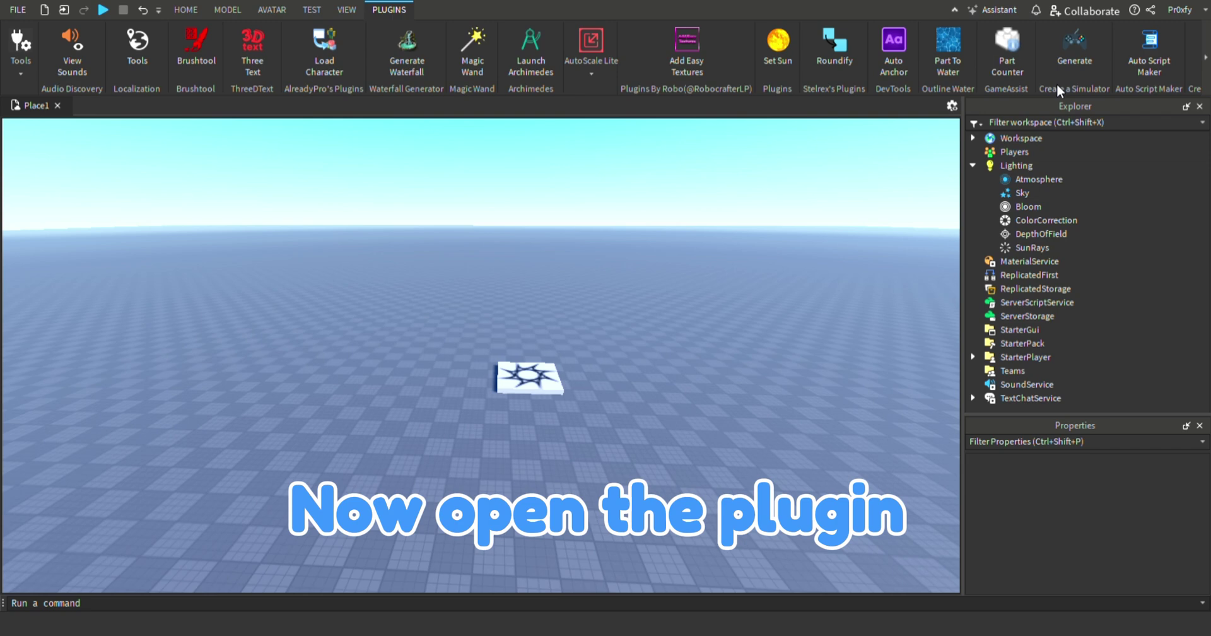
Generate a Collector simulator game with monetization 100 and 7 areas
{"action": "left_click", "coordinate": [1075, 46]}
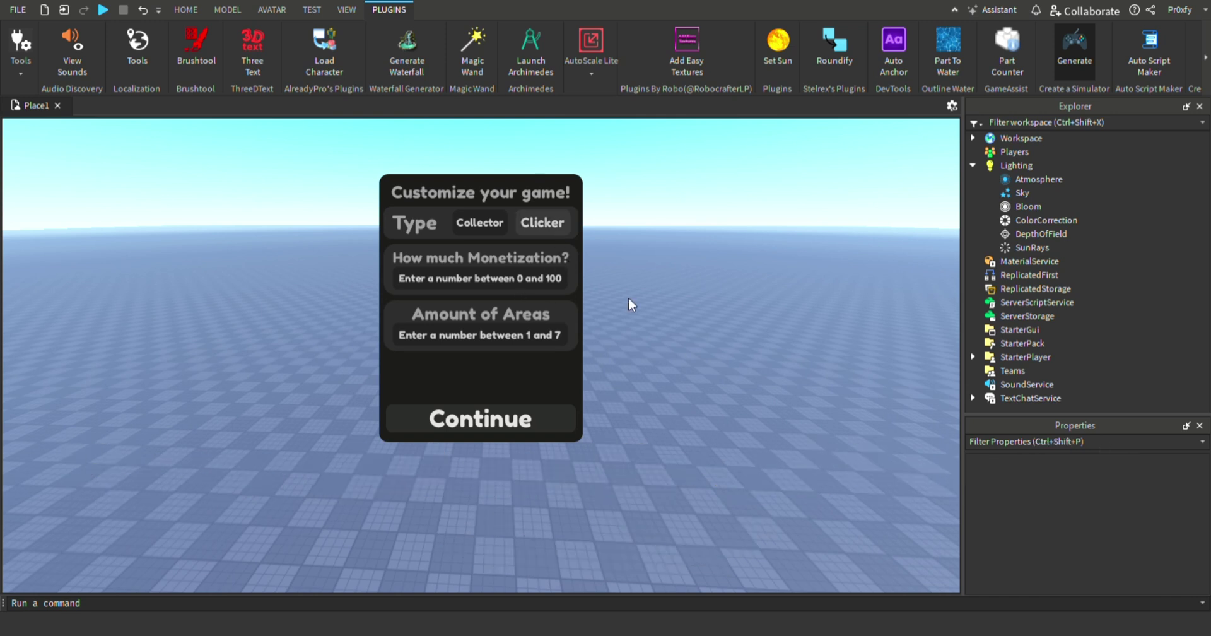
{"action": "type", "text": "100"}
{"action": "left_click", "coordinate": [543, 354]}
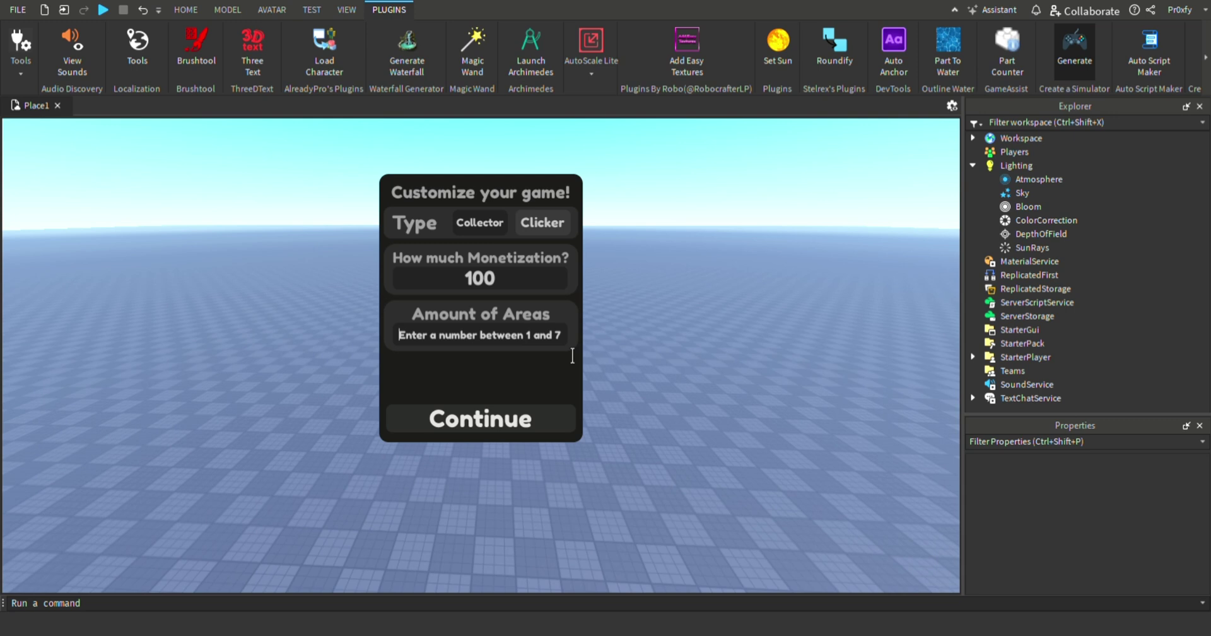
{"action": "type", "text": "7"}
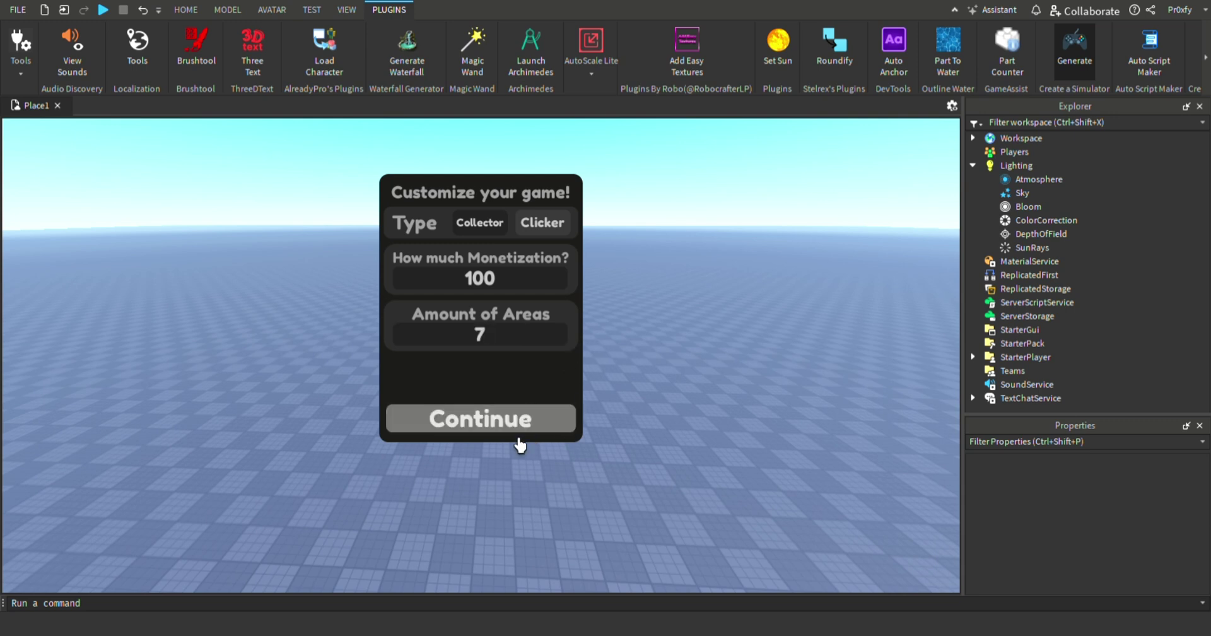
{"action": "left_click", "coordinate": [518, 431]}
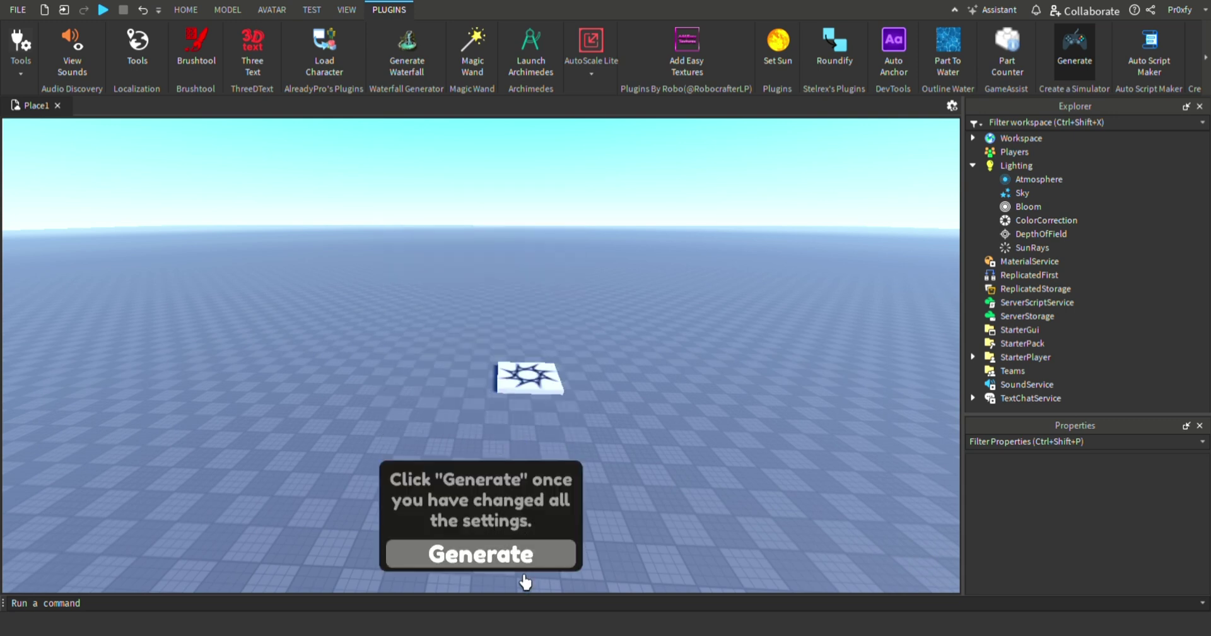
{"action": "left_click", "coordinate": [535, 536]}
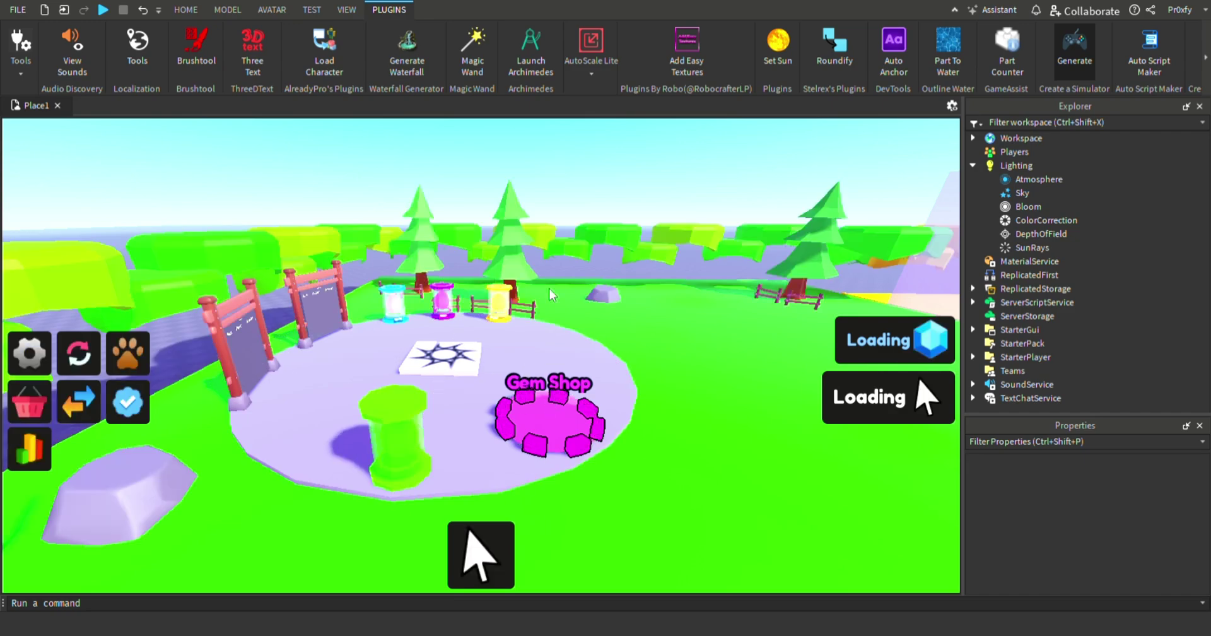
Fly over the desert, snow and grass areas, then collapse the Map folder in Explorer
{"action": "scroll", "coordinate": [575, 299], "scroll_direction": "down", "scroll_amount": 3}
{"action": "scroll", "coordinate": [575, 300], "scroll_direction": "down", "scroll_amount": 3}
{"action": "left_click", "coordinate": [583, 332]}
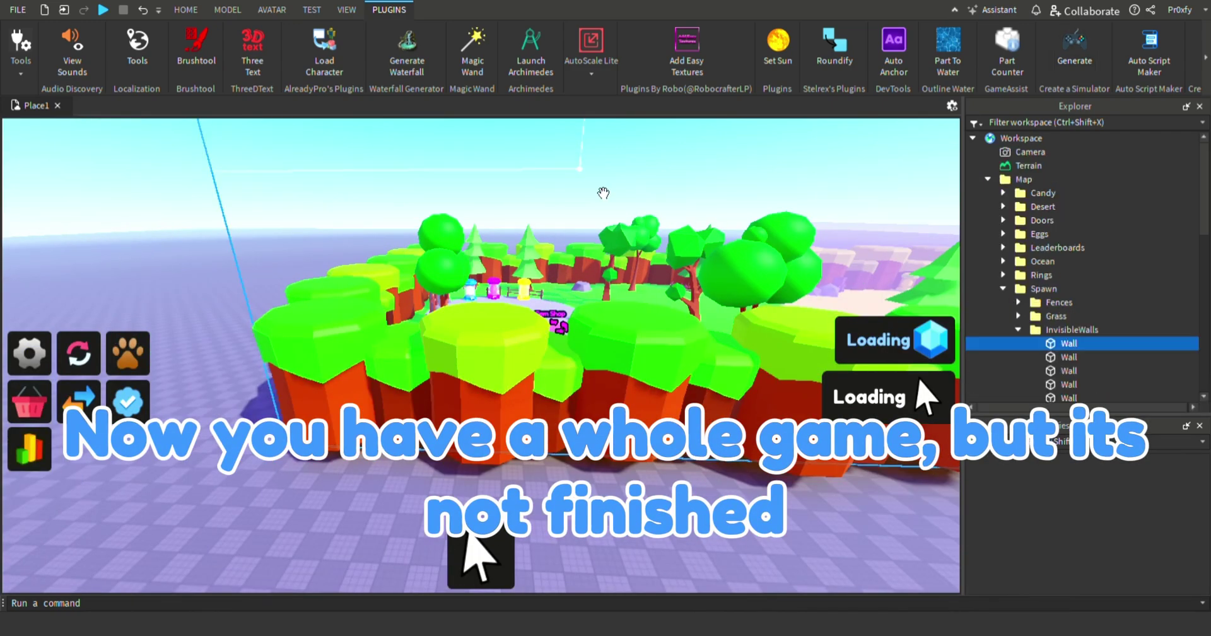
{"action": "scroll", "coordinate": [639, 372], "scroll_direction": "up", "scroll_amount": 3}
{"action": "scroll", "coordinate": [640, 373], "scroll_direction": "up", "scroll_amount": 3}
{"action": "scroll", "coordinate": [639, 372], "scroll_direction": "up", "scroll_amount": 3}
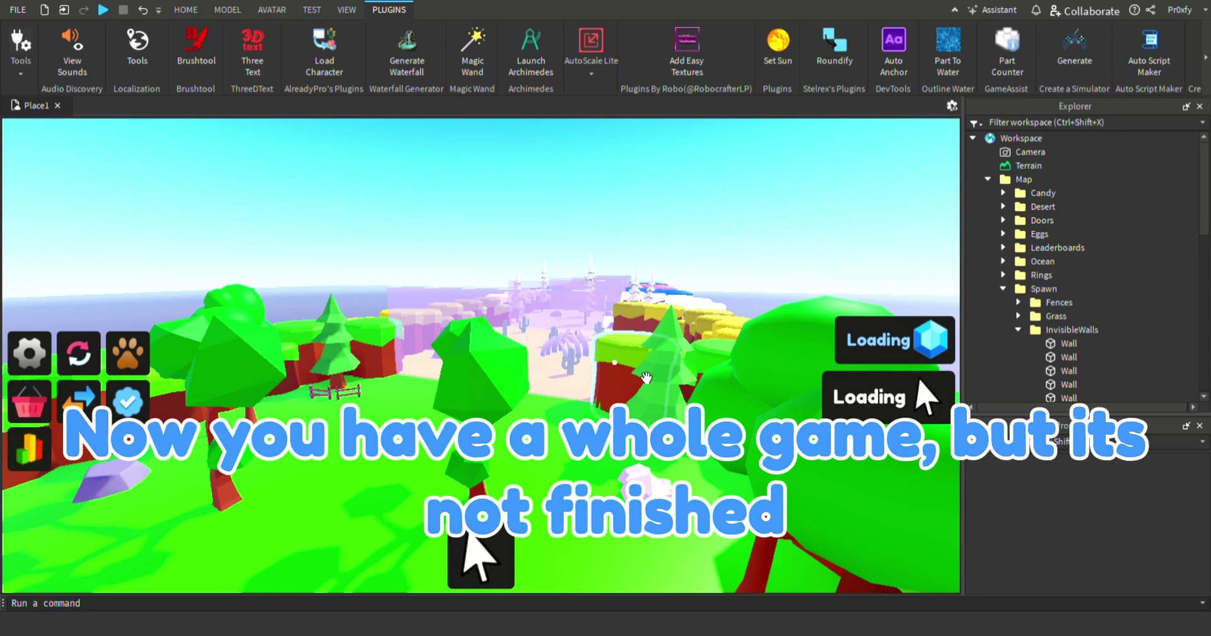
{"action": "scroll", "coordinate": [640, 372], "scroll_direction": "up", "scroll_amount": 2}
{"action": "scroll", "coordinate": [639, 373], "scroll_direction": "up", "scroll_amount": 5}
{"action": "scroll", "coordinate": [539, 235], "scroll_direction": "up", "scroll_amount": 5}
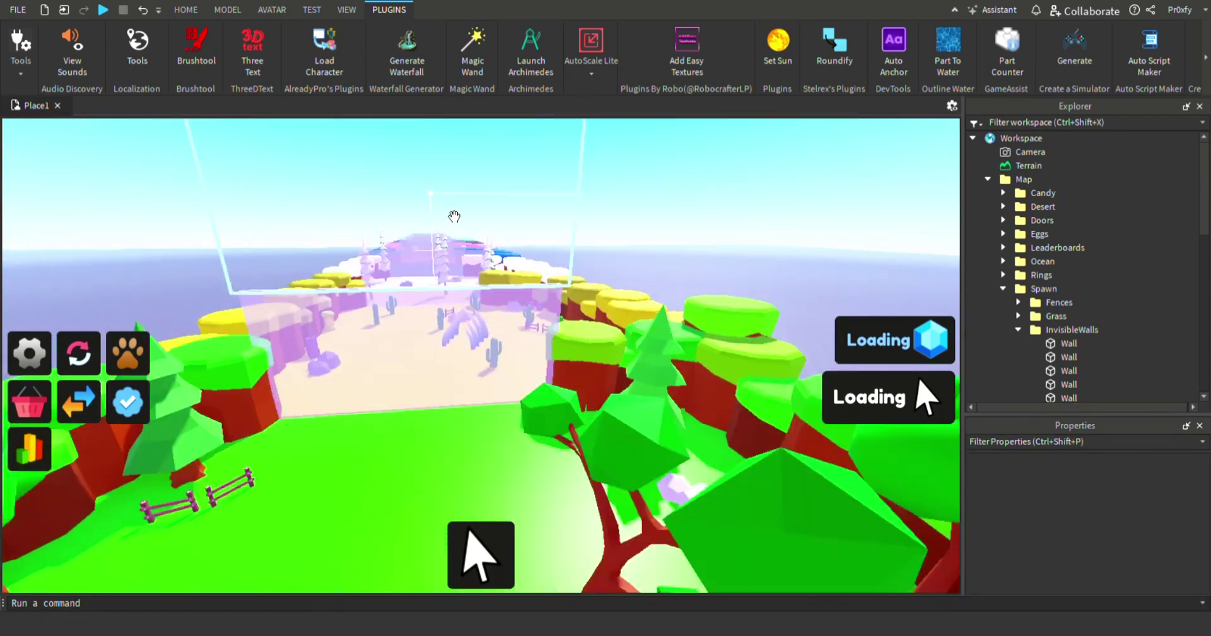
{"action": "scroll", "coordinate": [454, 216], "scroll_direction": "up", "scroll_amount": 5}
{"action": "scroll", "coordinate": [454, 216], "scroll_direction": "up", "scroll_amount": 2}
{"action": "scroll", "coordinate": [454, 216], "scroll_direction": "down", "scroll_amount": 2}
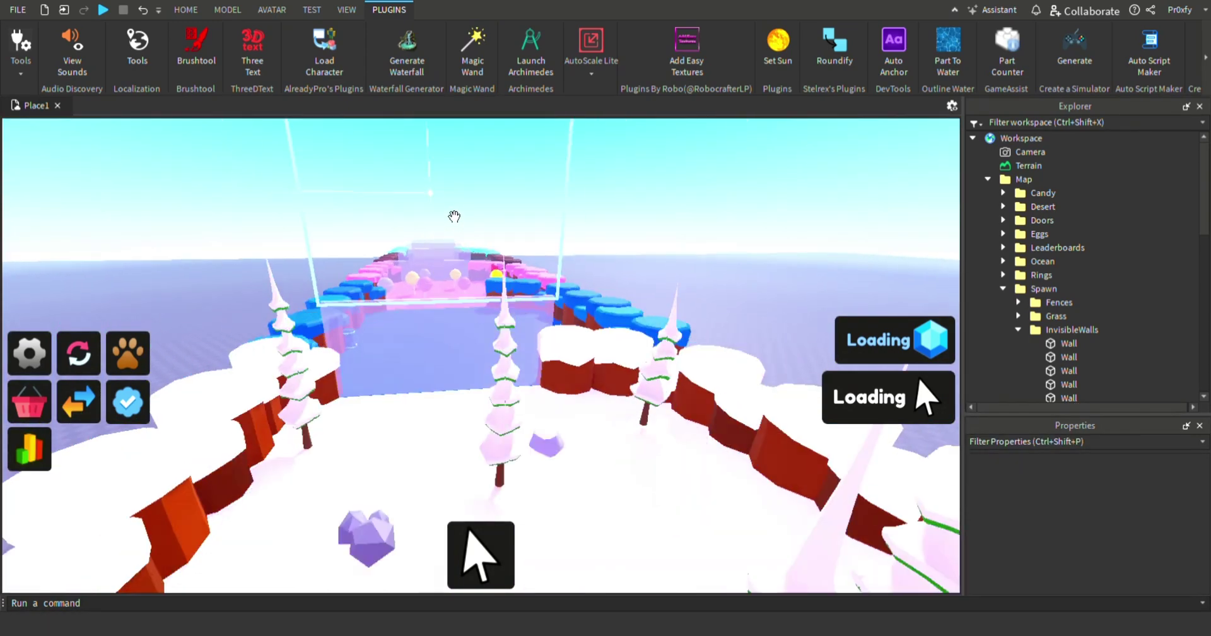
{"action": "scroll", "coordinate": [454, 216], "scroll_direction": "down", "scroll_amount": 2}
{"action": "scroll", "coordinate": [454, 217], "scroll_direction": "up", "scroll_amount": 3}
{"action": "right_click_drag", "start_coordinate": [454, 217], "coordinate": [631, 227]}
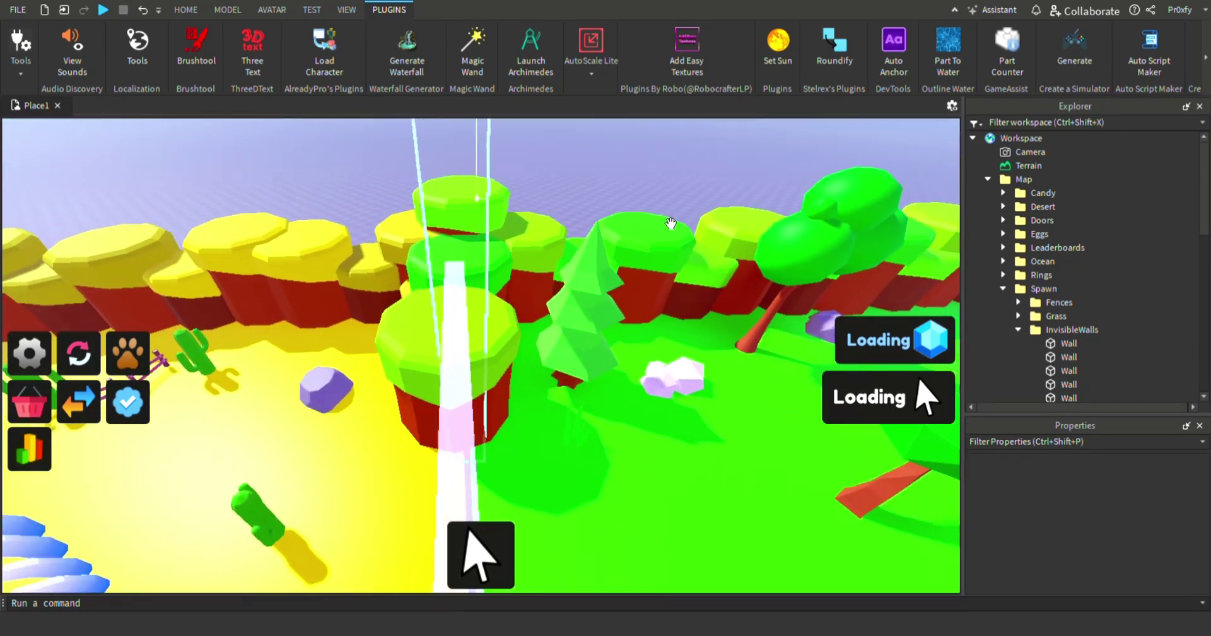
{"action": "left_click", "coordinate": [987, 179]}
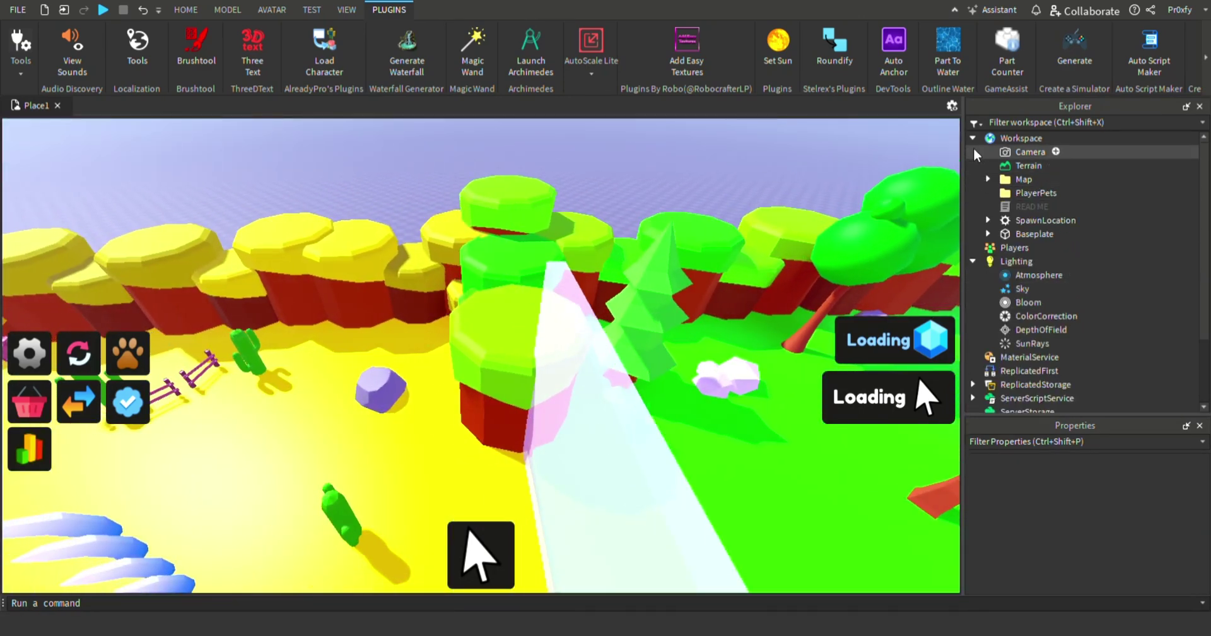
{"action": "double_click", "coordinate": [1025, 204]}
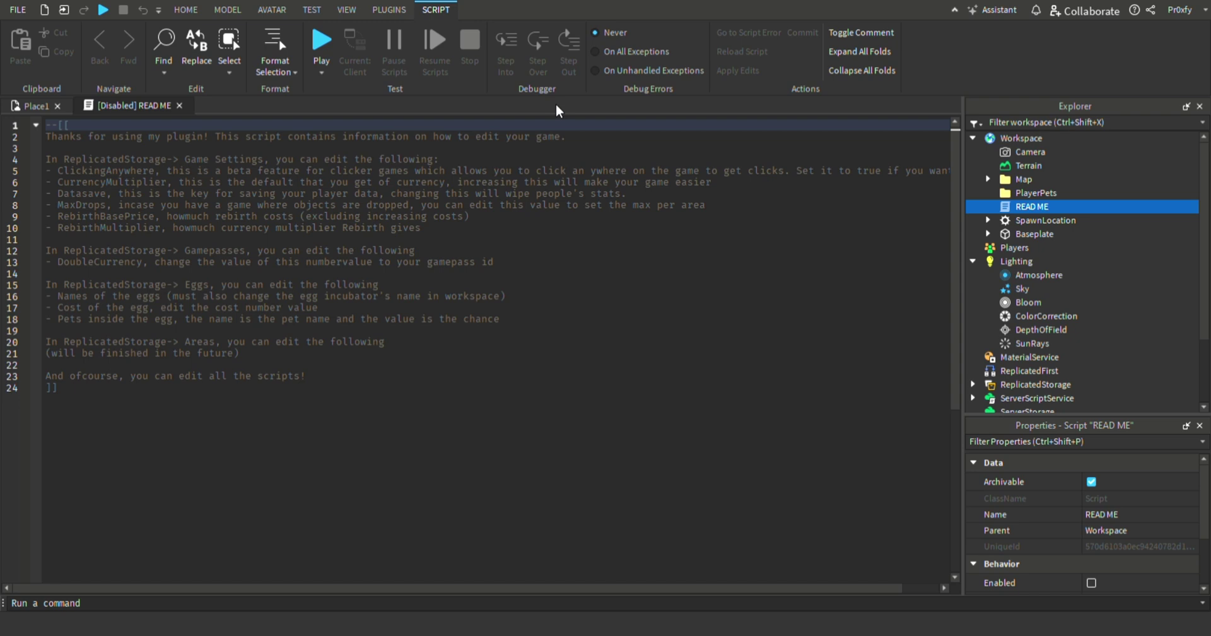
{"action": "triple_click", "coordinate": [51, 139]}
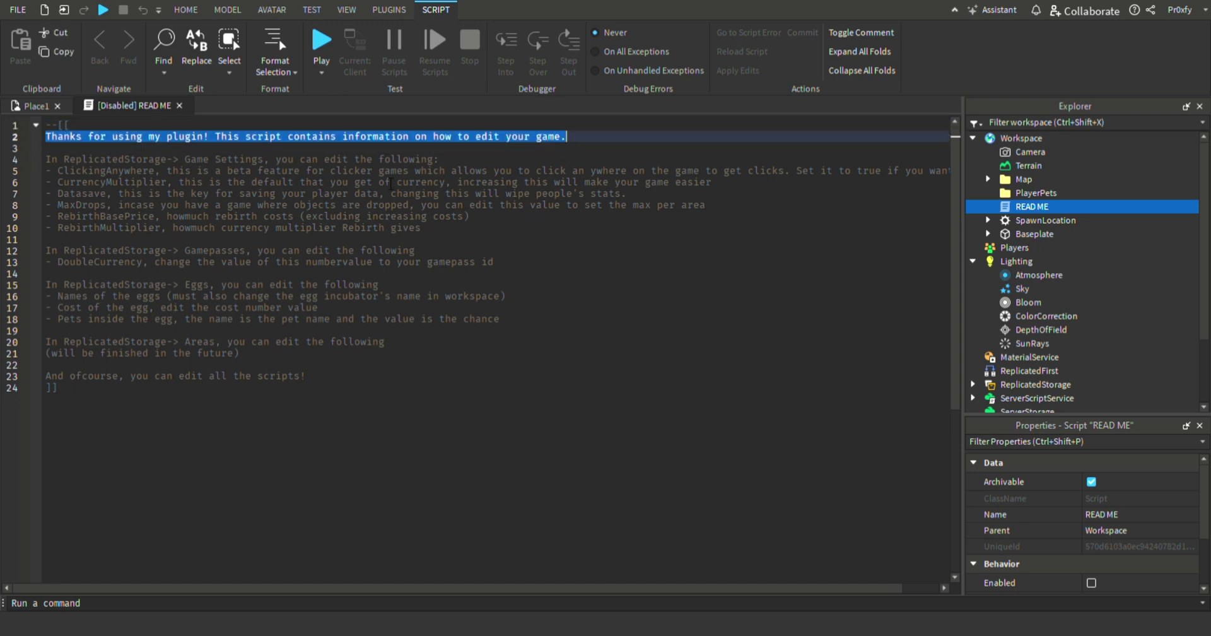
{"action": "left_click", "coordinate": [93, 181]}
{"action": "left_click_drag", "start_coordinate": [47, 160], "coordinate": [378, 392]}
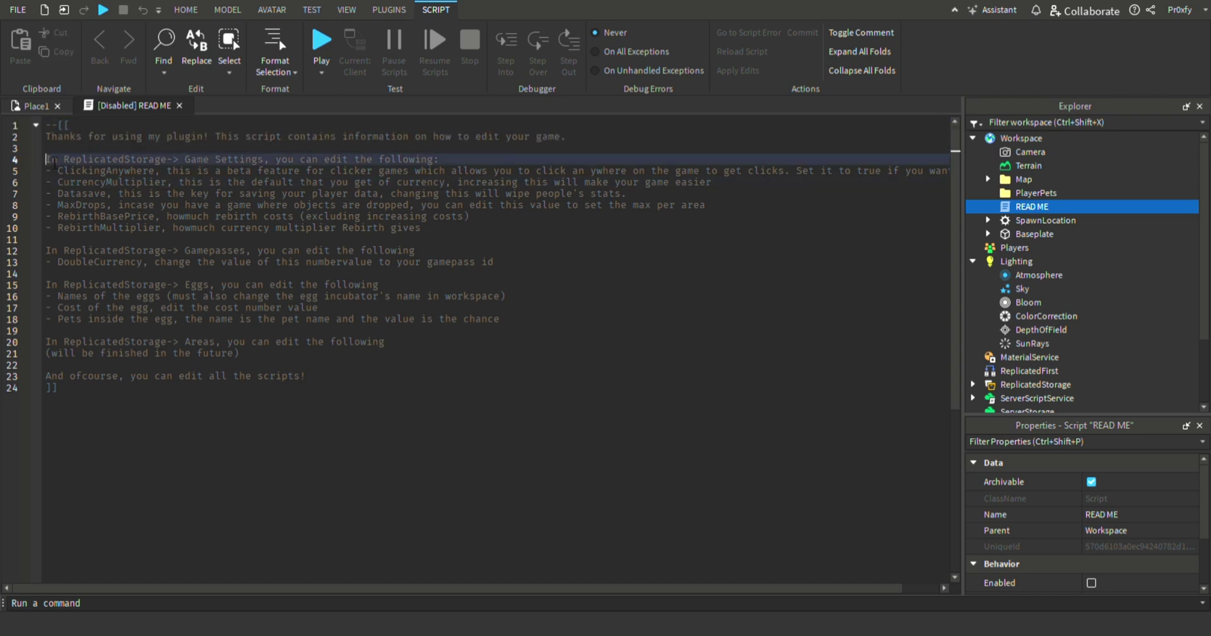
{"action": "left_click", "coordinate": [376, 384]}
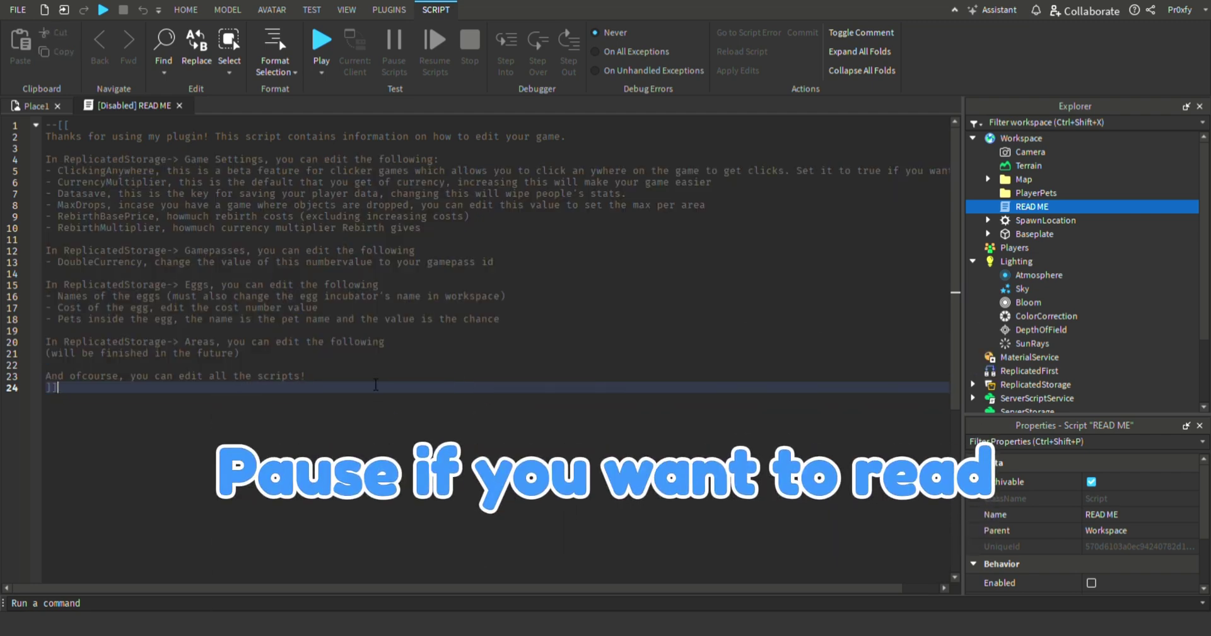
Close the READ ME script and expand ReplicatedStorage > Game Settings in Explorer
{"action": "left_click", "coordinate": [179, 105]}
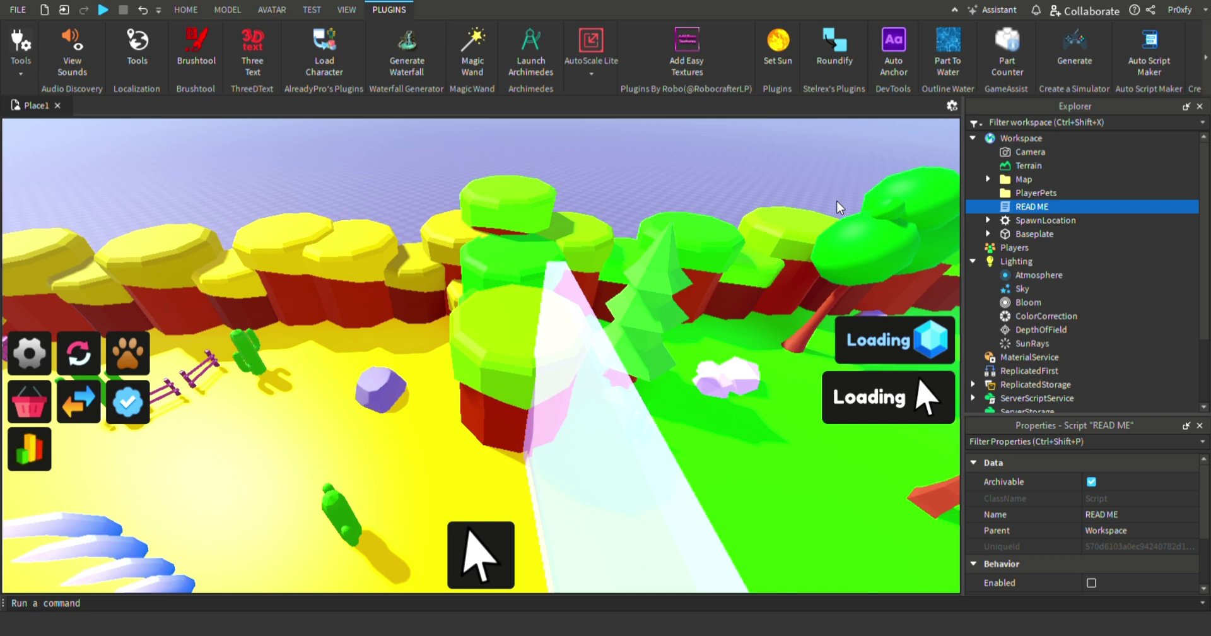
{"action": "scroll", "coordinate": [1022, 222], "scroll_direction": "down", "scroll_amount": 2}
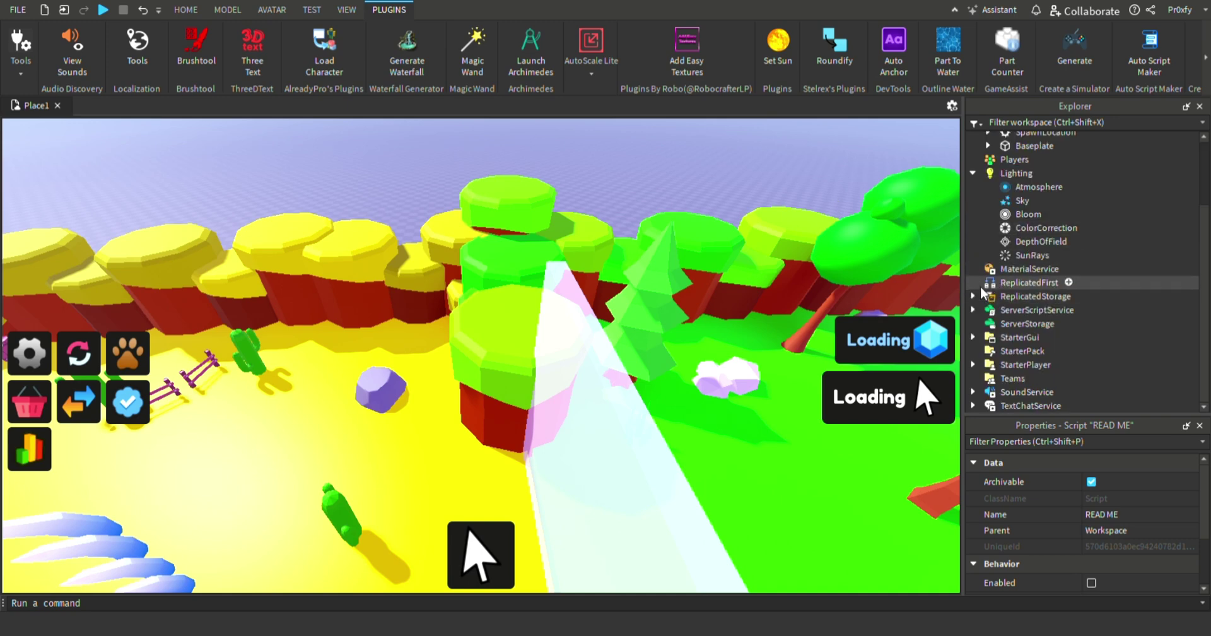
{"action": "left_click", "coordinate": [975, 293]}
{"action": "scroll", "coordinate": [974, 293], "scroll_direction": "down", "scroll_amount": 3}
{"action": "left_click", "coordinate": [1044, 228]}
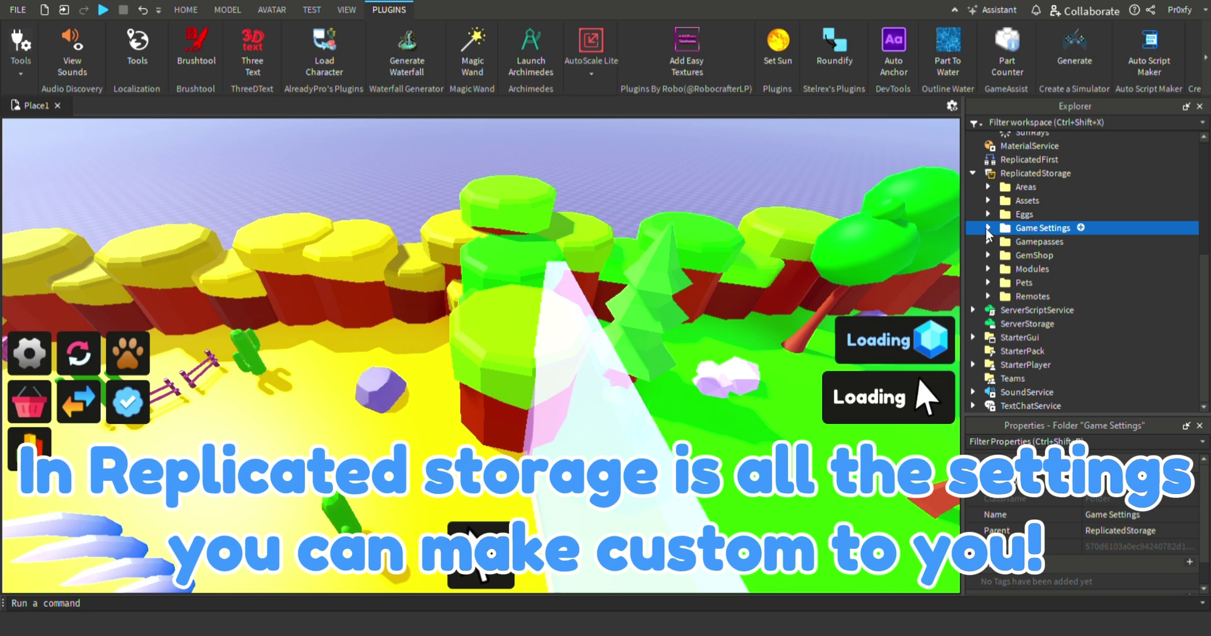
{"action": "left_click", "coordinate": [987, 227]}
Check the ClickingAnywhere, CurrencyColor, CurrencyImage and CurrencyMultiplier values
{"action": "left_click", "coordinate": [1034, 255]}
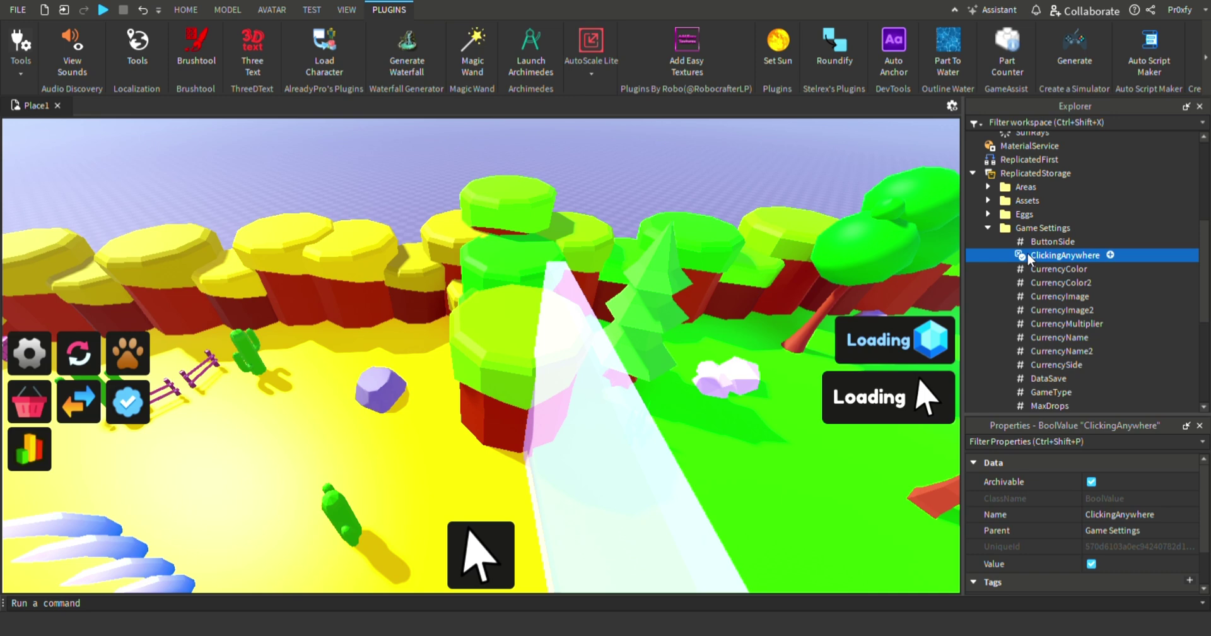
{"action": "left_click", "coordinate": [1037, 273]}
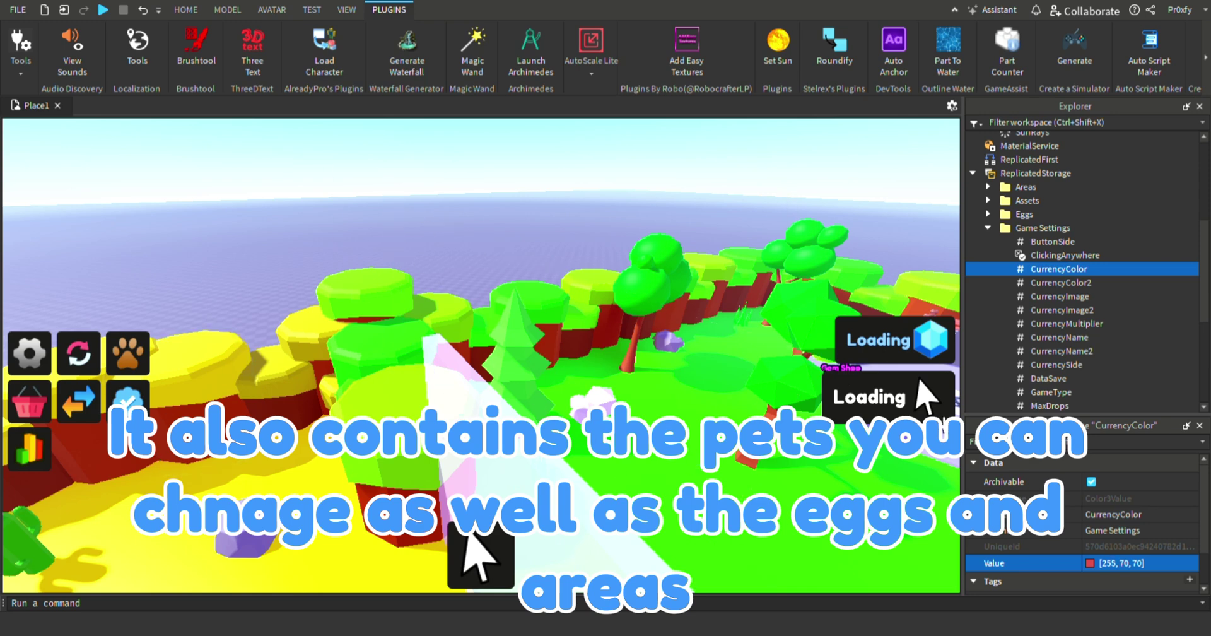
{"action": "middle_click_drag", "start_coordinate": [693, 454], "coordinate": [537, 491]}
{"action": "scroll", "coordinate": [537, 491], "scroll_direction": "down", "scroll_amount": 5}
{"action": "scroll", "coordinate": [537, 492], "scroll_direction": "down", "scroll_amount": 4}
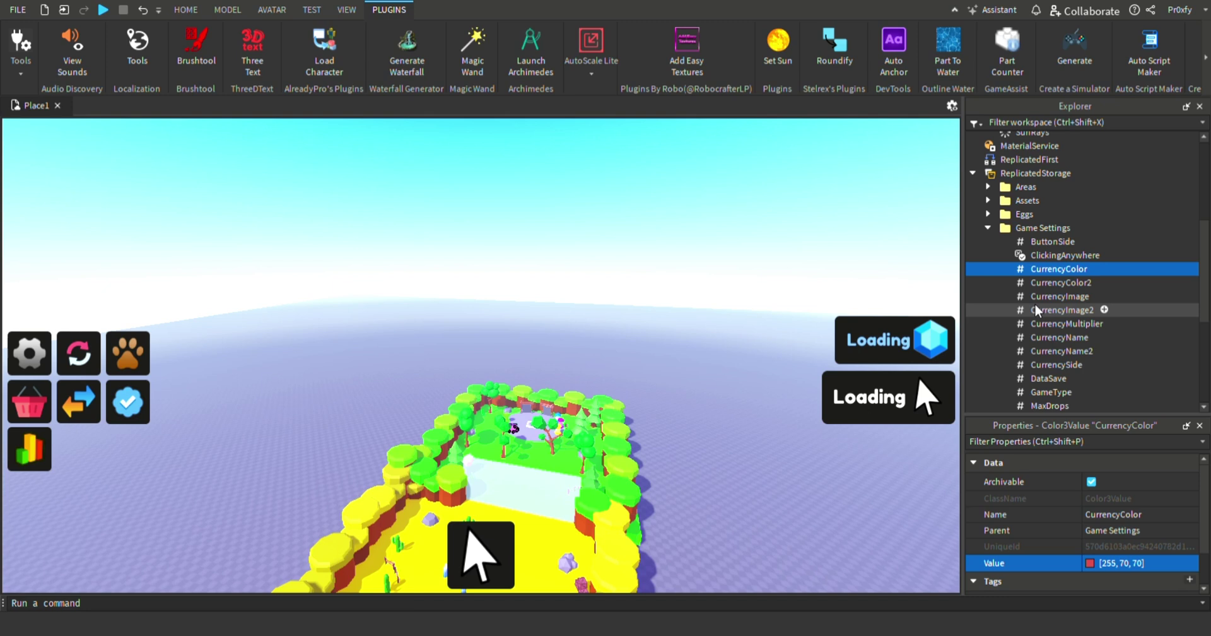
{"action": "left_click", "coordinate": [1062, 296]}
{"action": "scroll", "coordinate": [1078, 536], "scroll_direction": "down", "scroll_amount": 2}
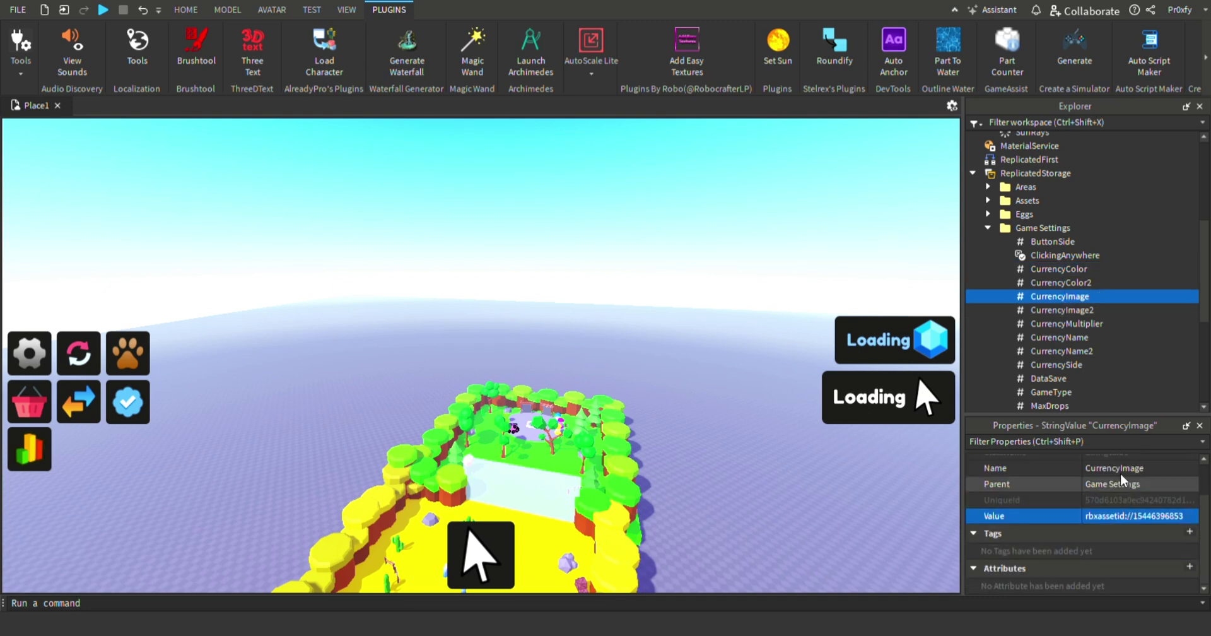
{"action": "left_click", "coordinate": [1045, 324]}
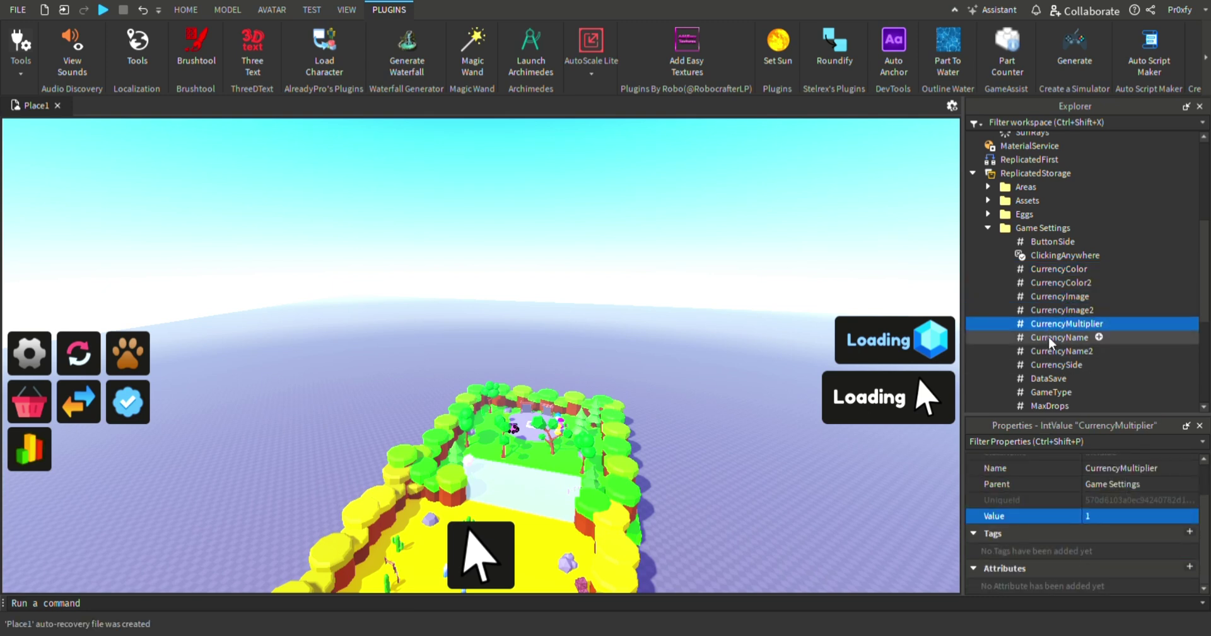
{"action": "left_click", "coordinate": [1092, 515]}
{"action": "left_click", "coordinate": [793, 399]}
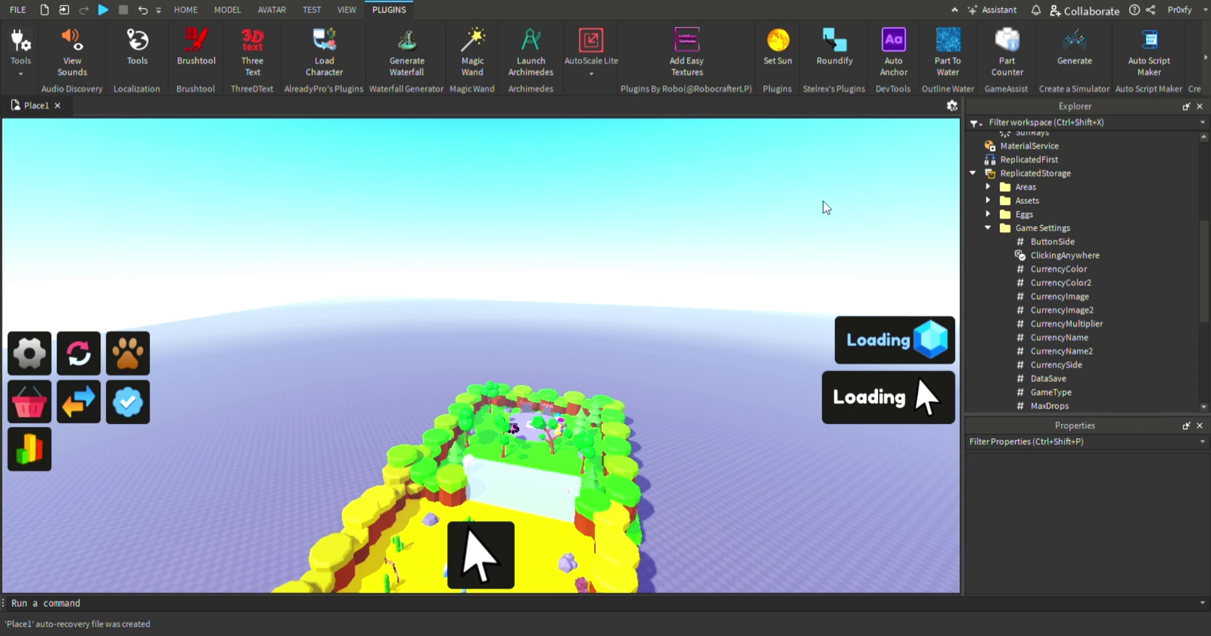
Review the rebirth settings: RebirthType Linear, RebirthMultiplier and RebirthBasePrice 1600
{"action": "scroll", "coordinate": [1072, 390], "scroll_direction": "down", "scroll_amount": 3}
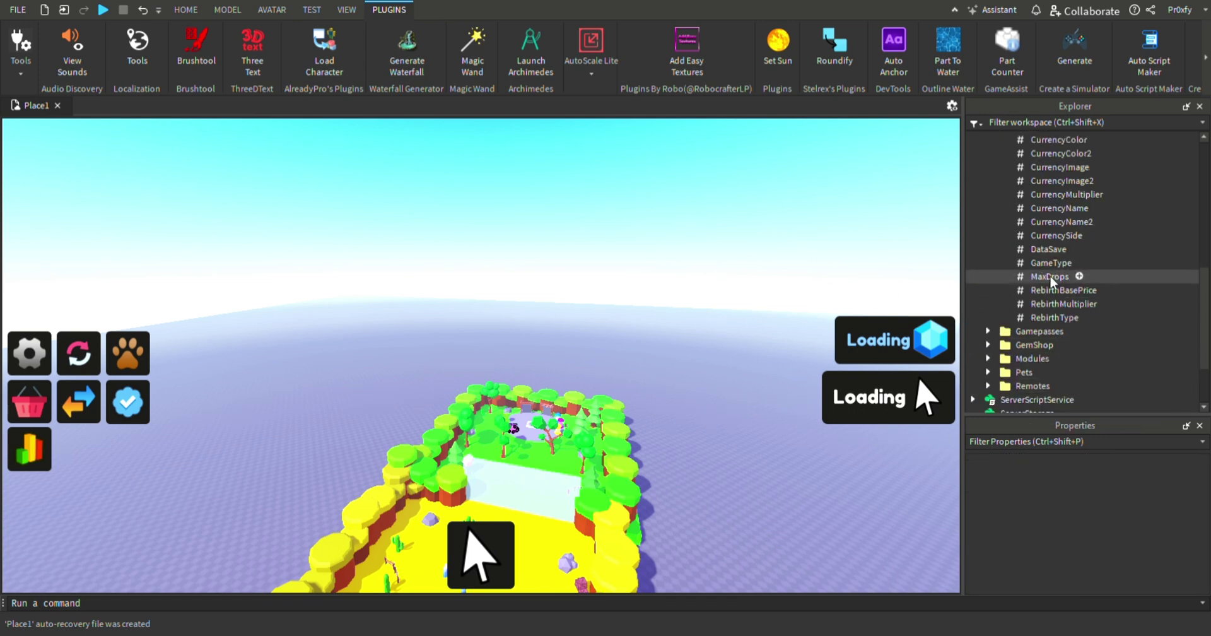
{"action": "left_click", "coordinate": [1054, 317]}
{"action": "key", "text": "Up"}
{"action": "left_click", "coordinate": [1077, 318]}
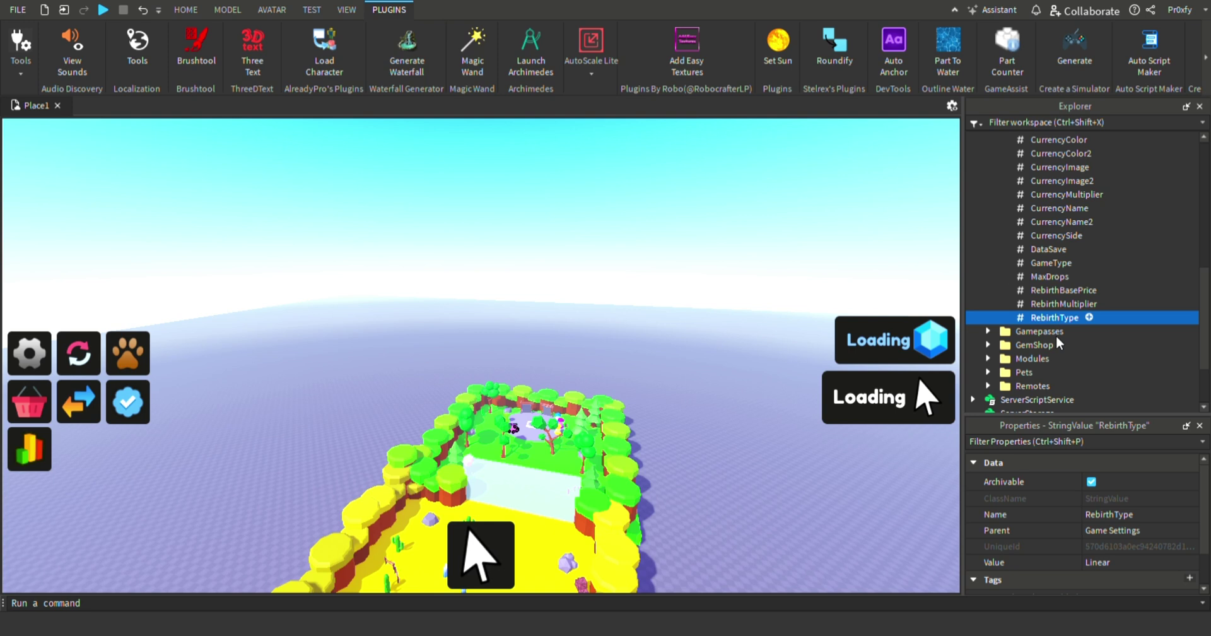
{"action": "left_click", "coordinate": [1111, 558]}
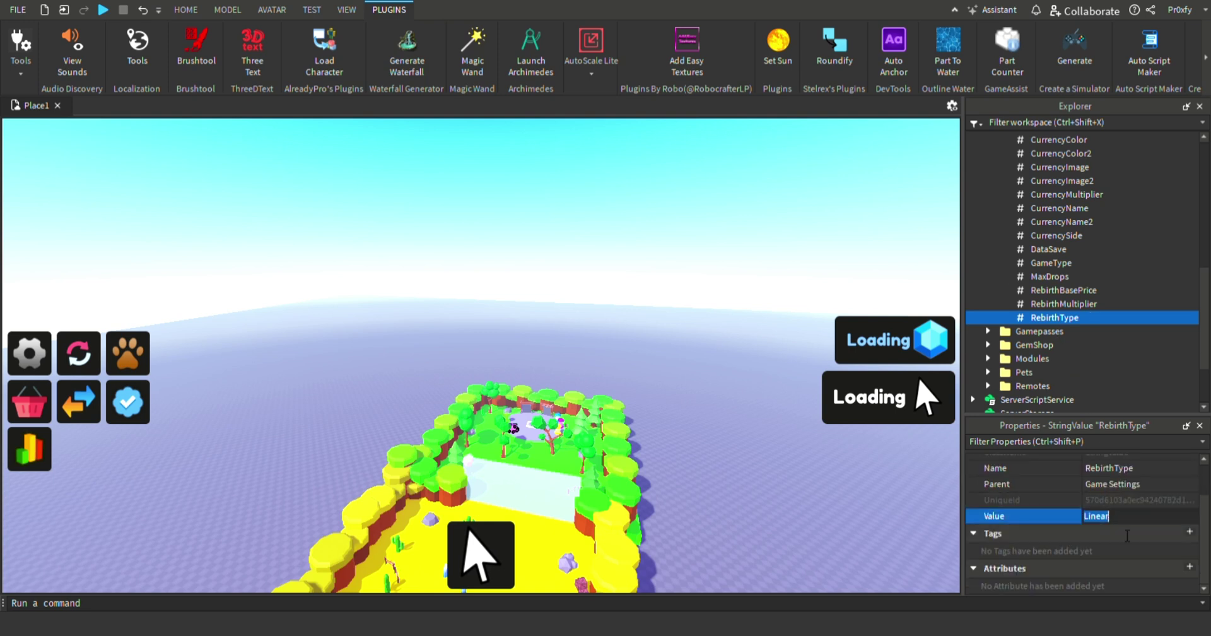
{"action": "key", "text": "Return"}
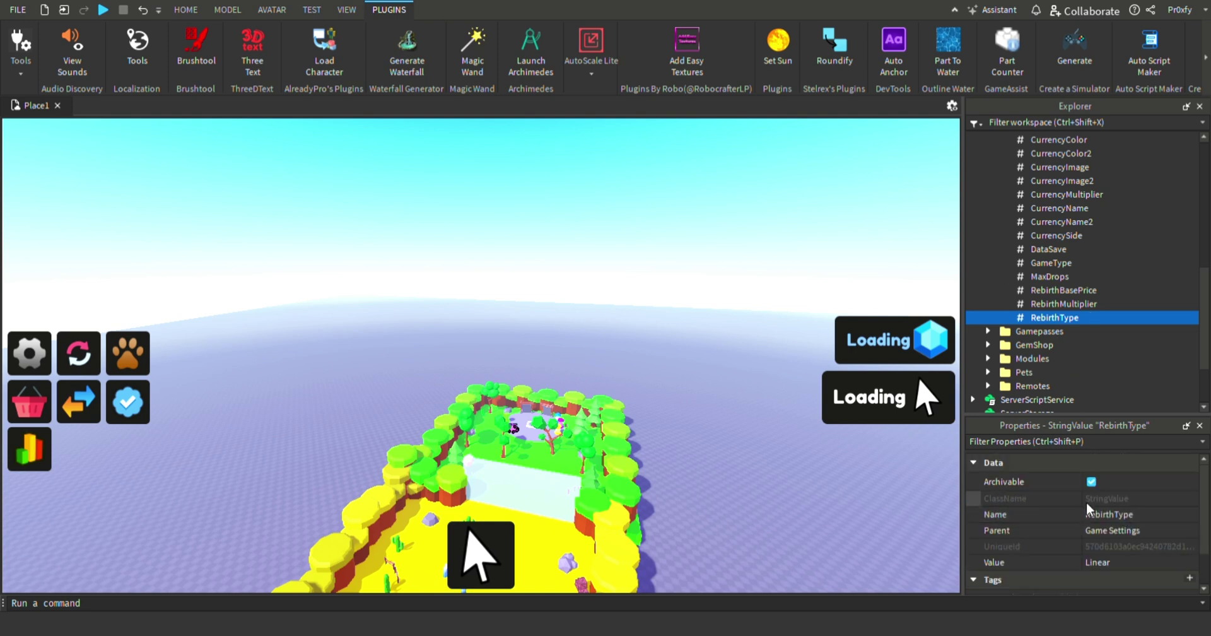
{"action": "left_click", "coordinate": [1126, 562]}
{"action": "key", "text": "Return"}
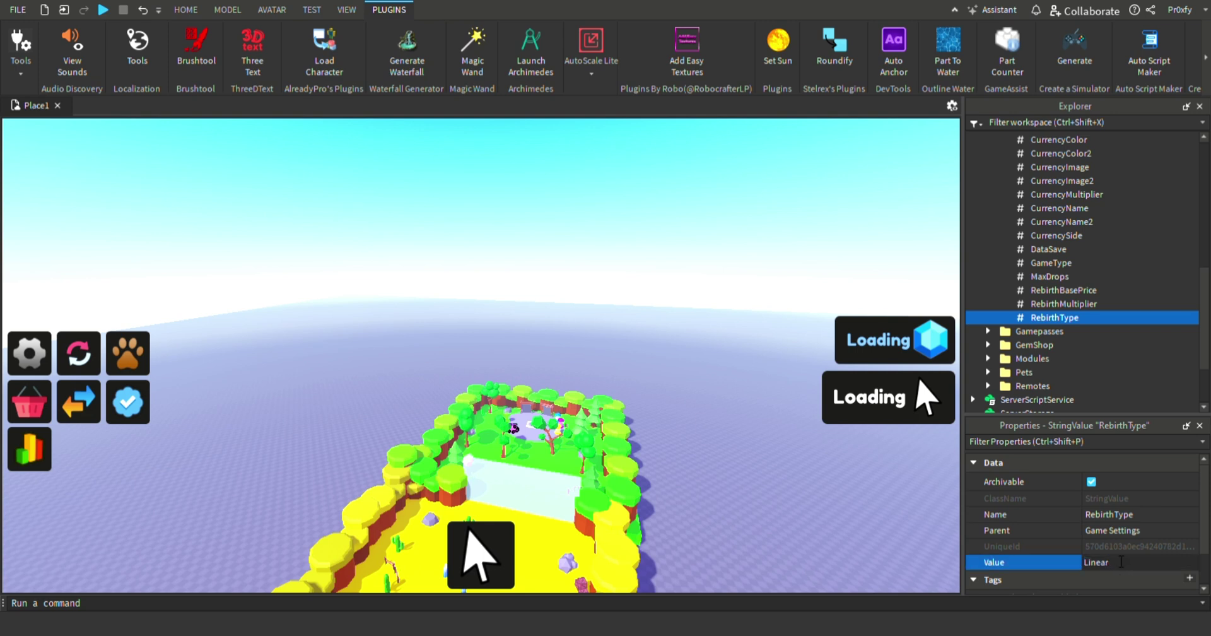
{"action": "left_click", "coordinate": [1060, 303]}
{"action": "left_click", "coordinate": [1057, 293]}
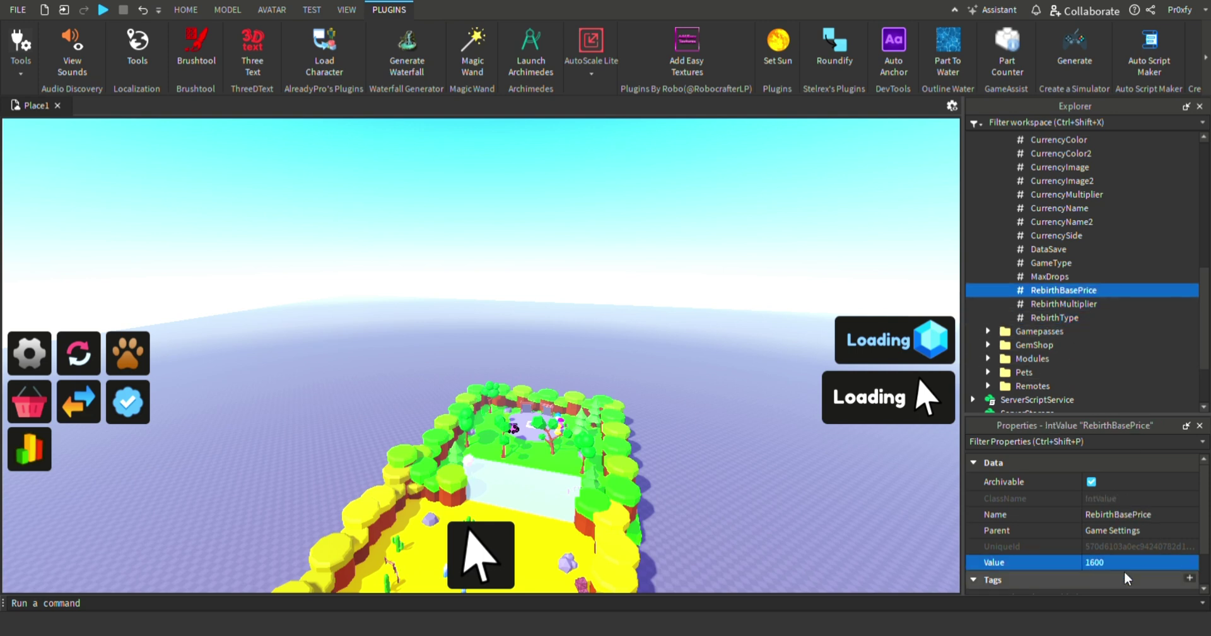
{"action": "left_click", "coordinate": [1123, 563]}
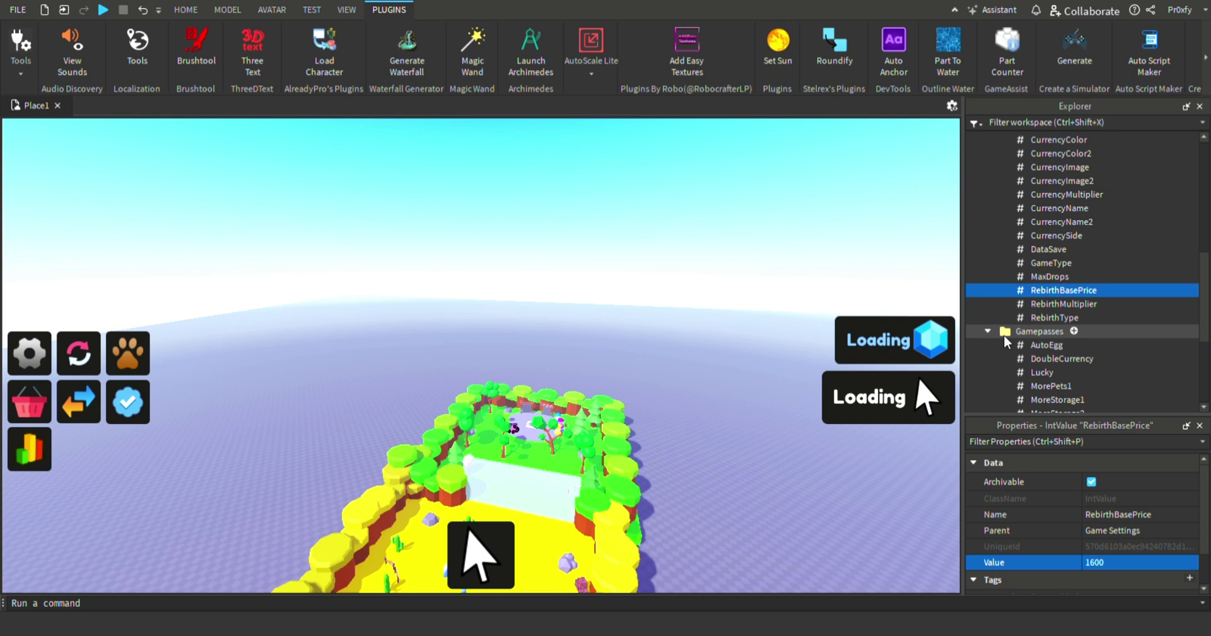
Check the AutoEgg, DoubleCurrency, Lucky, MorePets1, MoreStorage1/2 and TripleEgg gamepass IDs, then collapse Gamepasses
{"action": "left_click", "coordinate": [987, 331]}
{"action": "scroll", "coordinate": [1009, 334], "scroll_direction": "down", "scroll_amount": 2}
{"action": "left_click", "coordinate": [1046, 216]}
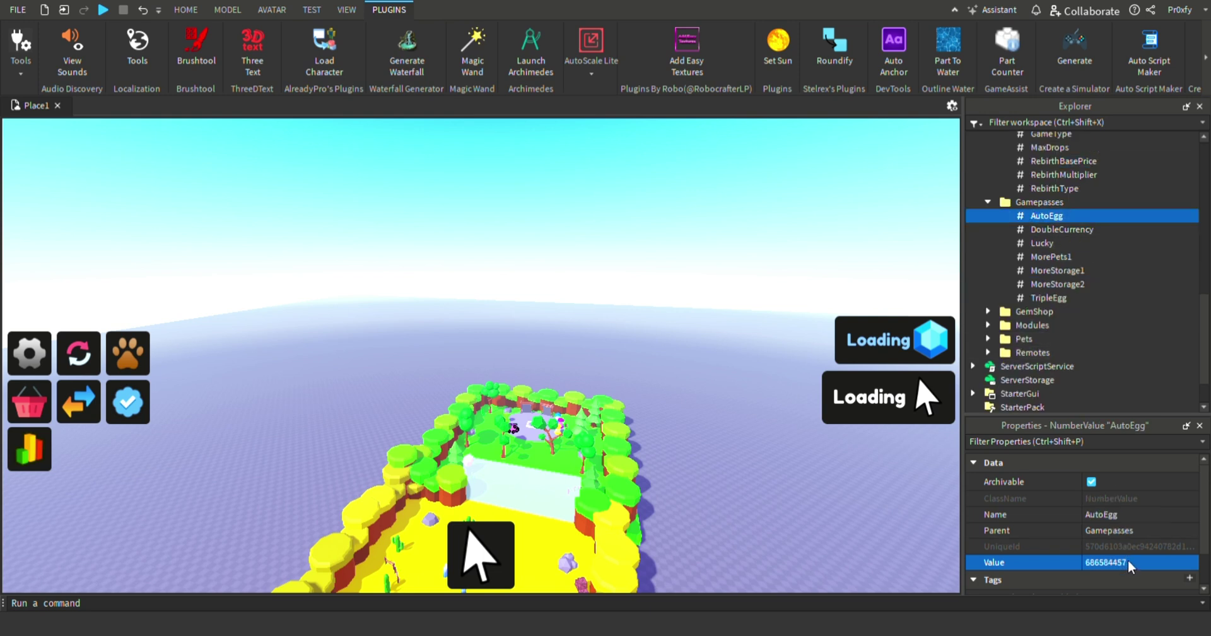
{"action": "left_click", "coordinate": [1066, 231]}
{"action": "left_click", "coordinate": [1046, 242]}
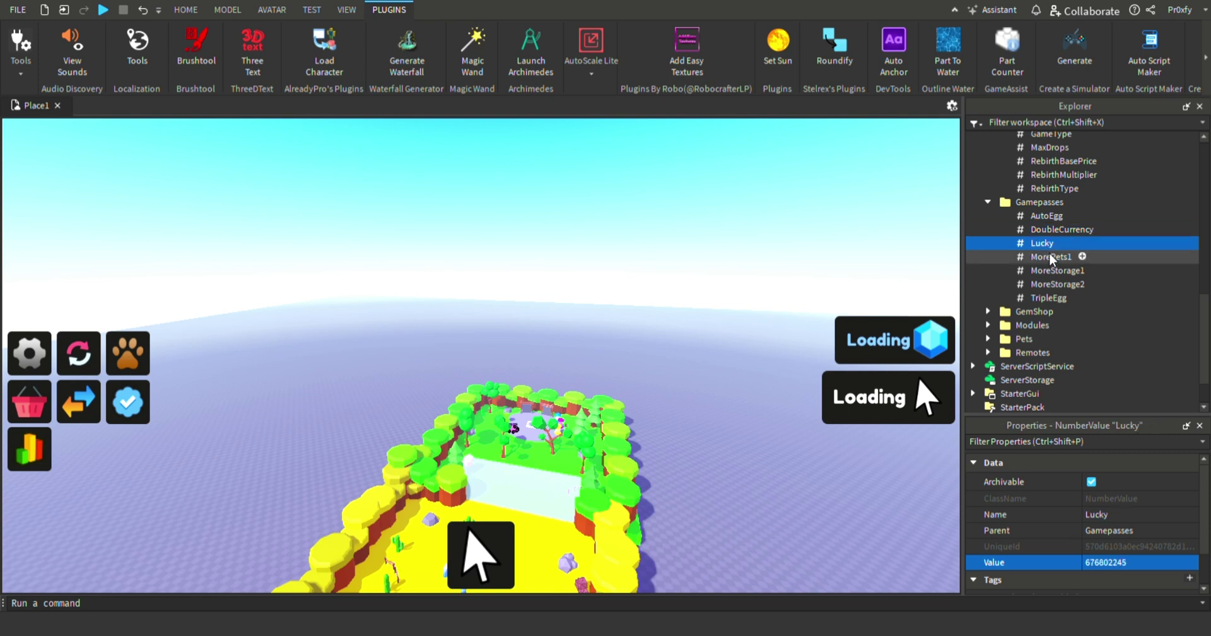
{"action": "left_click", "coordinate": [1049, 256]}
{"action": "left_click", "coordinate": [1057, 270]}
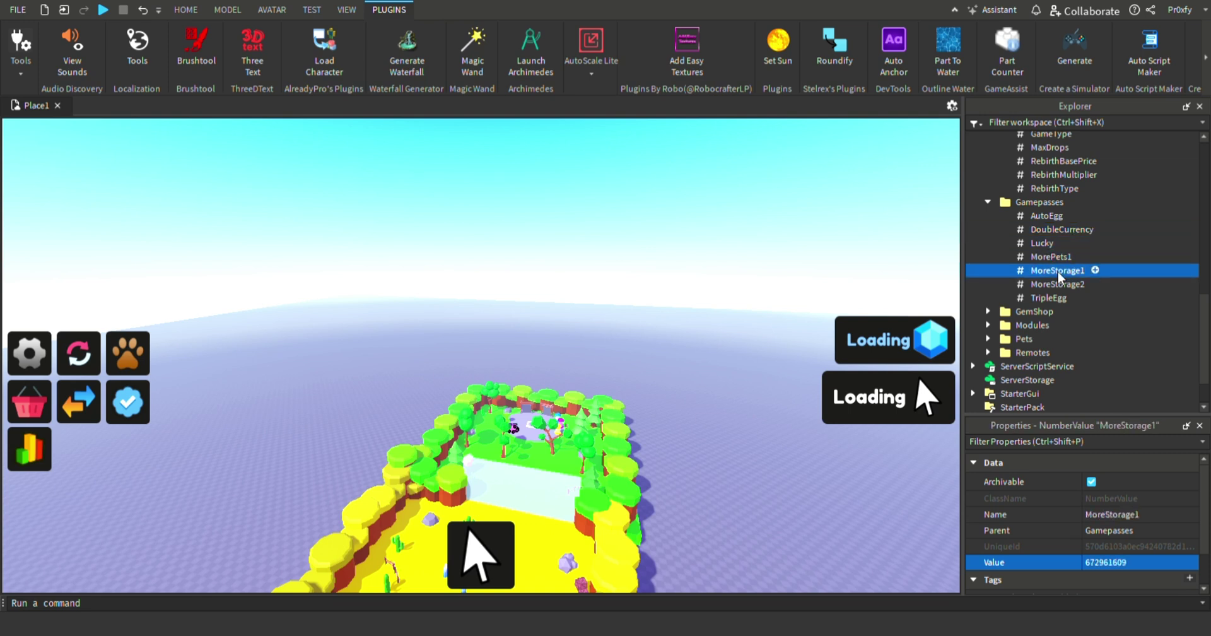
{"action": "left_click", "coordinate": [1058, 282]}
{"action": "left_click", "coordinate": [1062, 297]}
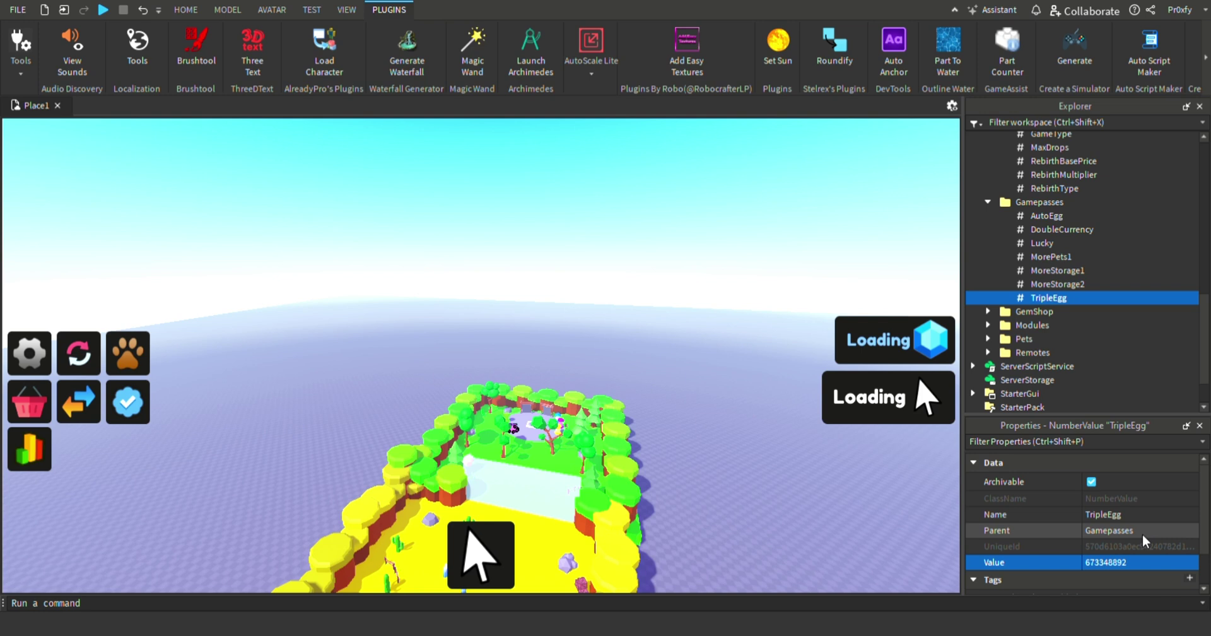
{"action": "left_click", "coordinate": [988, 202]}
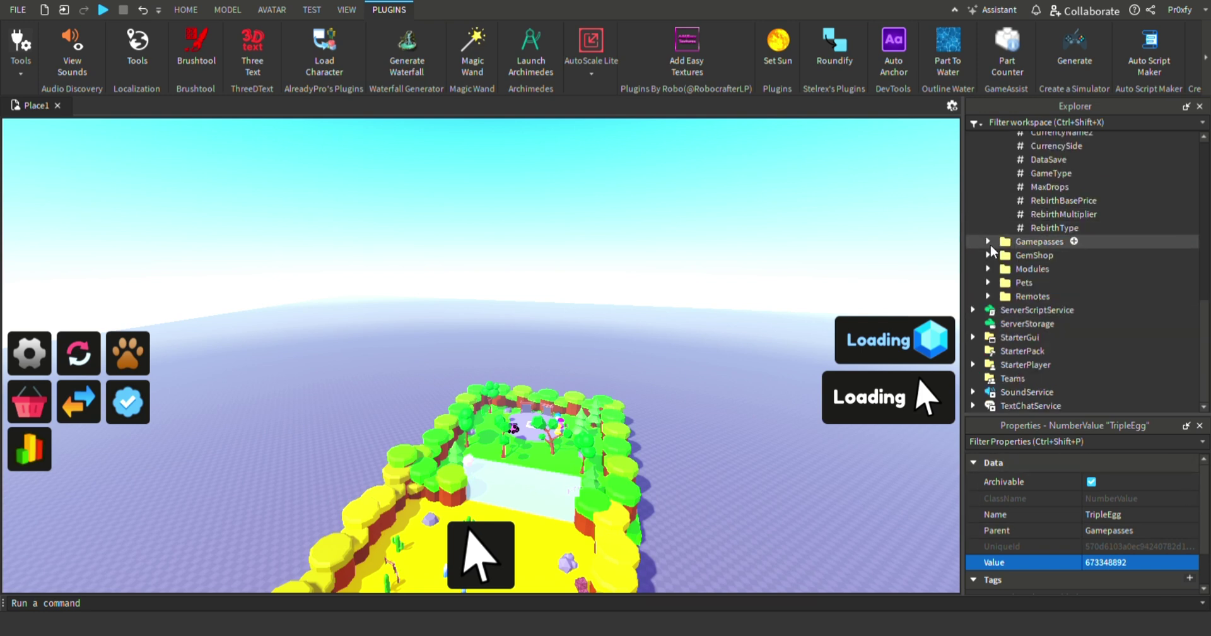
Browse the generated pets in the Pets folder, then collapse it
{"action": "left_click", "coordinate": [987, 281]}
{"action": "scroll", "coordinate": [1015, 282], "scroll_direction": "down", "scroll_amount": 3}
{"action": "scroll", "coordinate": [1059, 302], "scroll_direction": "down", "scroll_amount": 4}
{"action": "scroll", "coordinate": [1074, 308], "scroll_direction": "down", "scroll_amount": 4}
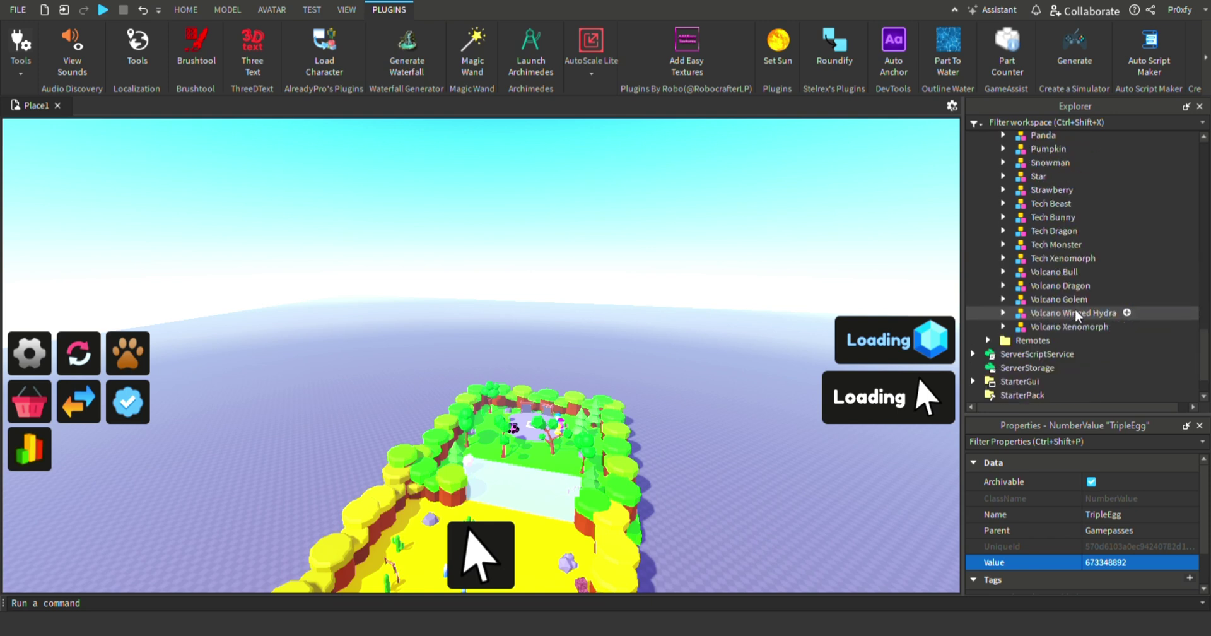
{"action": "scroll", "coordinate": [1074, 309], "scroll_direction": "up", "scroll_amount": 8}
{"action": "scroll", "coordinate": [1075, 308], "scroll_direction": "up", "scroll_amount": 3}
{"action": "left_click", "coordinate": [988, 283]}
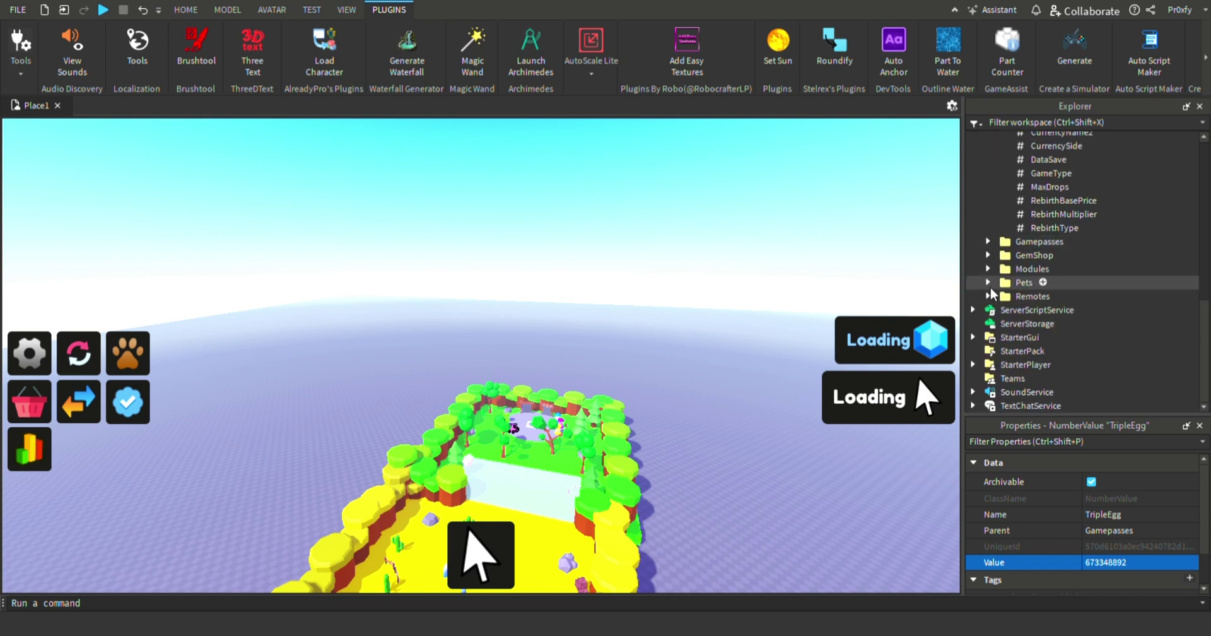
{"action": "scroll", "coordinate": [1049, 304], "scroll_direction": "up", "scroll_amount": 5}
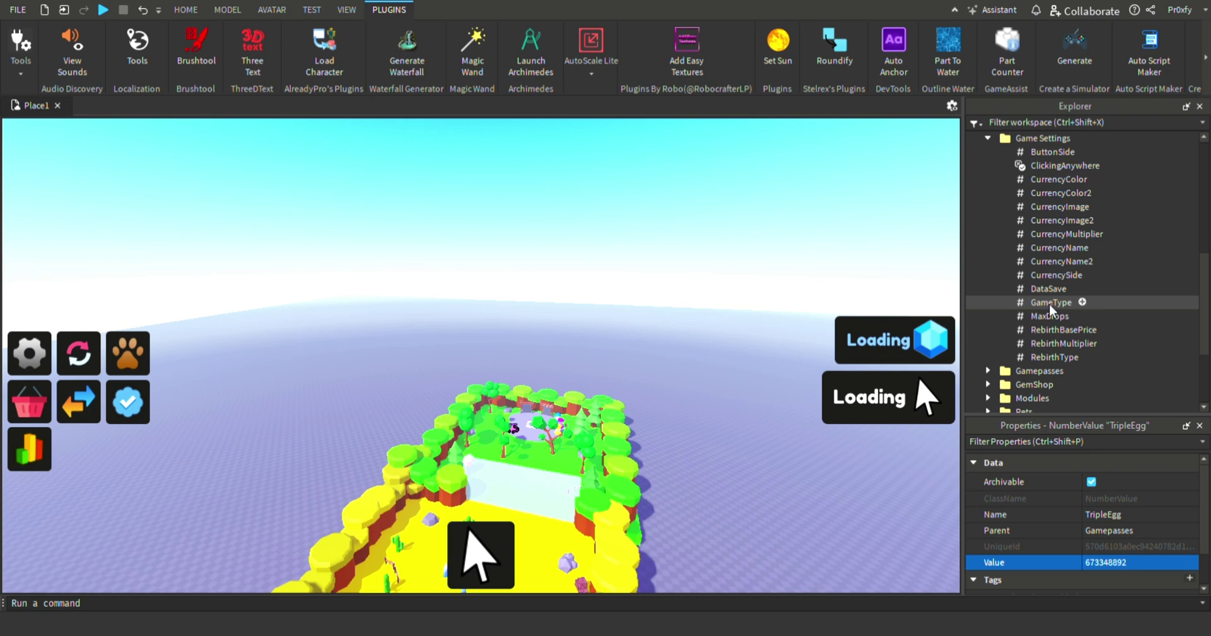
Expand StarterGui > GameUI > Frames > LeftSide > Buttons and select the Pets button frame
{"action": "left_click", "coordinate": [988, 147]}
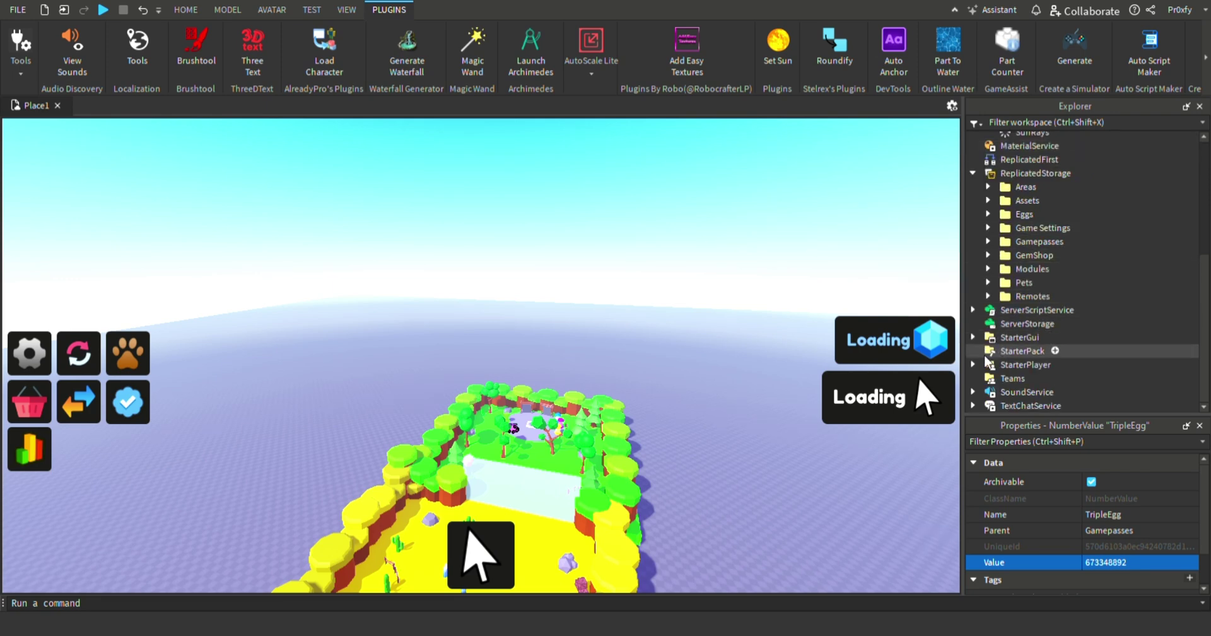
{"action": "left_click", "coordinate": [975, 338]}
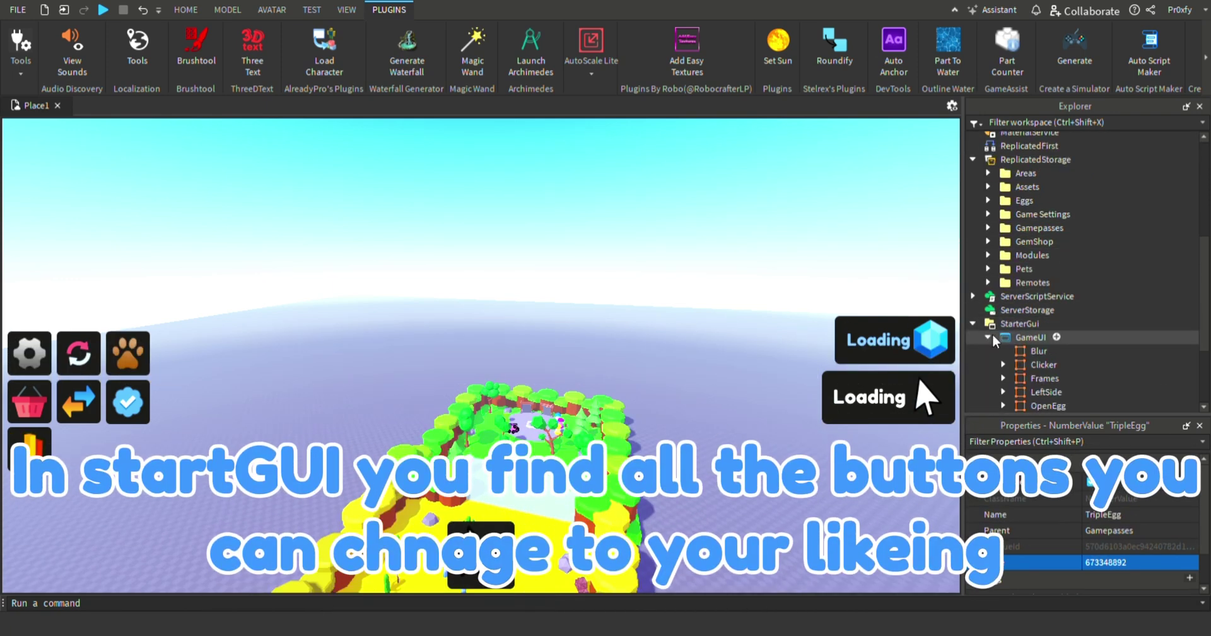
{"action": "scroll", "coordinate": [1003, 302], "scroll_direction": "down", "scroll_amount": 3}
{"action": "left_click", "coordinate": [1003, 241]}
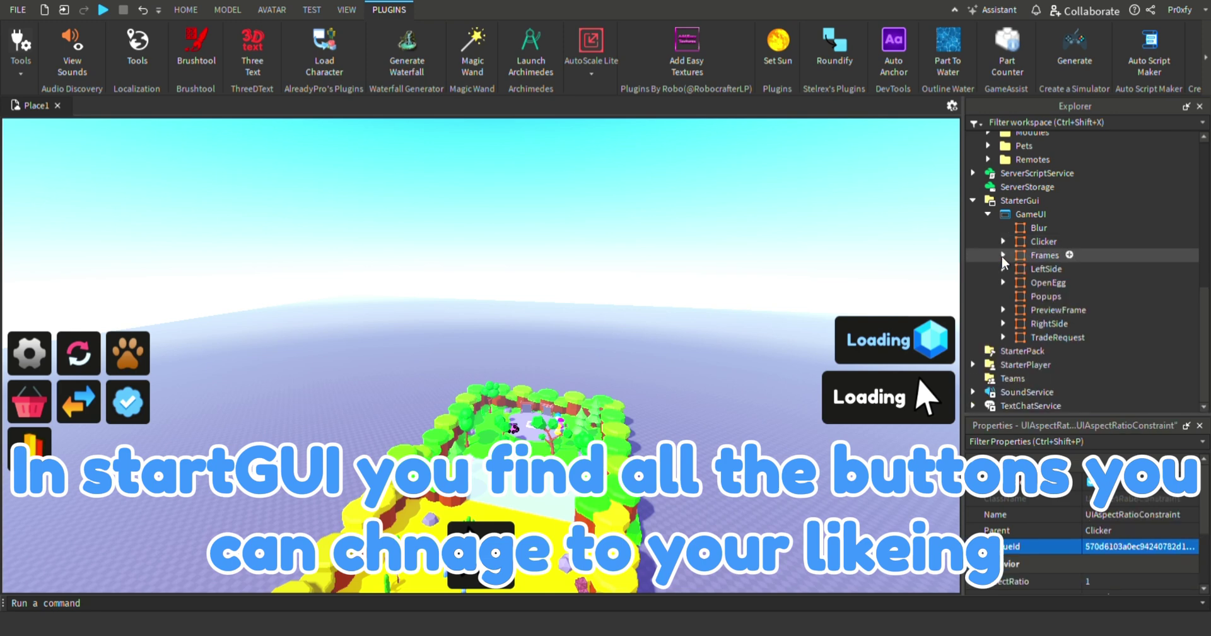
{"action": "left_click", "coordinate": [1003, 310]}
{"action": "scroll", "coordinate": [1041, 267], "scroll_direction": "down", "scroll_amount": 5}
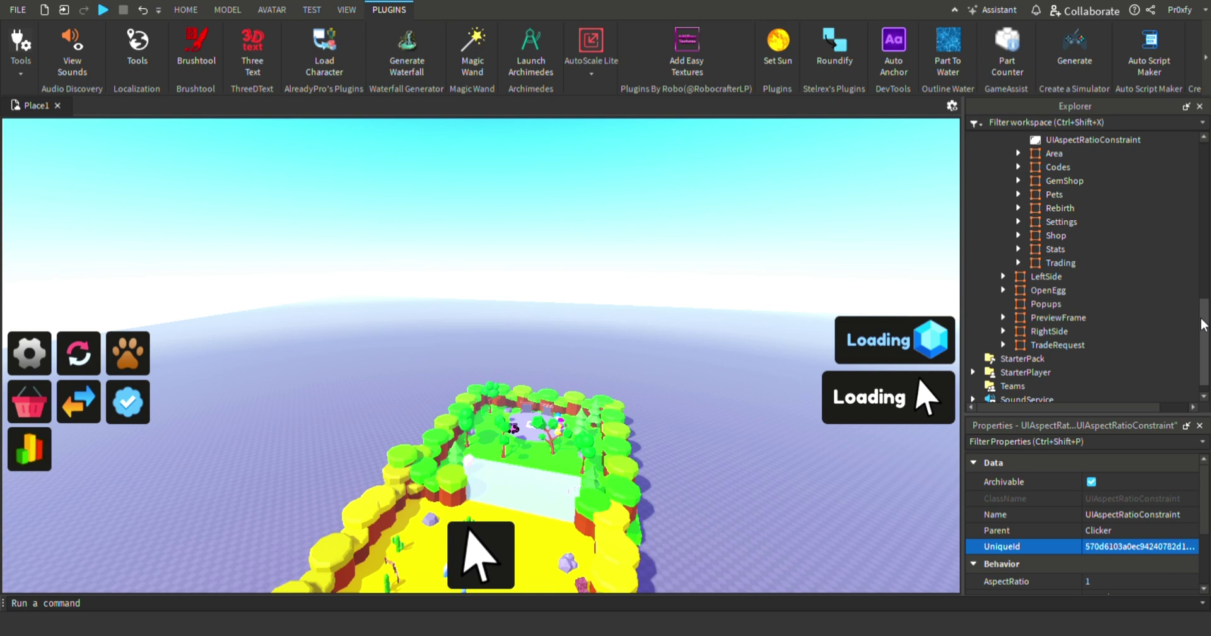
{"action": "left_click", "coordinate": [1002, 276]}
{"action": "left_click", "coordinate": [1018, 317]}
{"action": "scroll", "coordinate": [1026, 312], "scroll_direction": "down", "scroll_amount": 3}
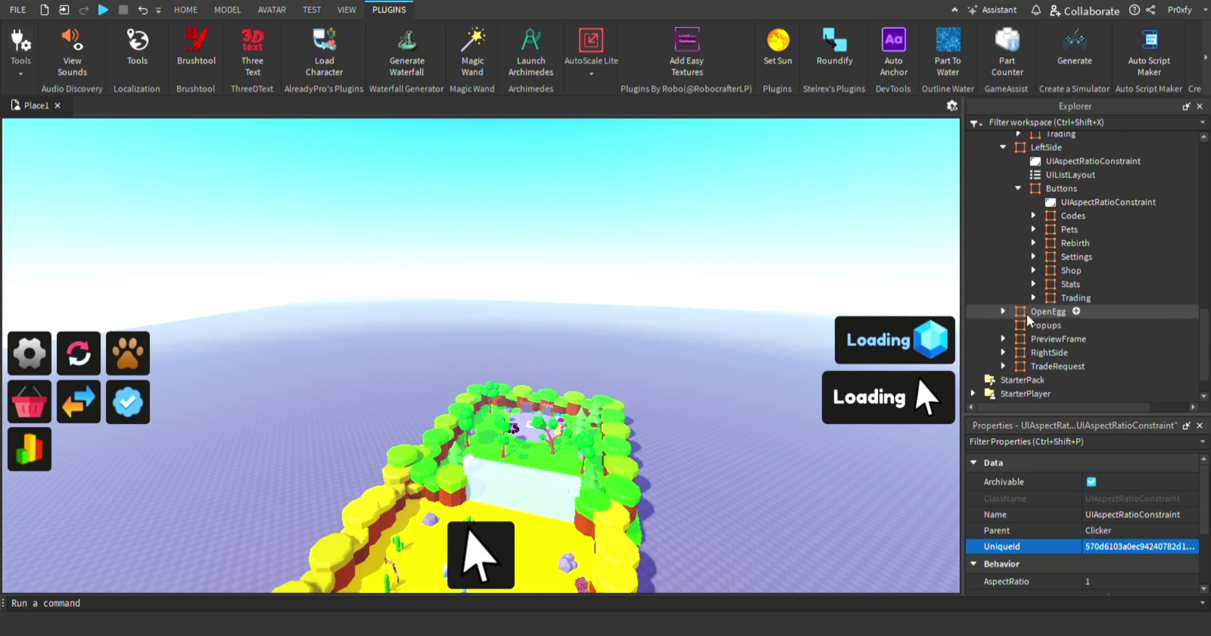
{"action": "left_click", "coordinate": [1059, 243]}
{"action": "left_click", "coordinate": [1062, 228]}
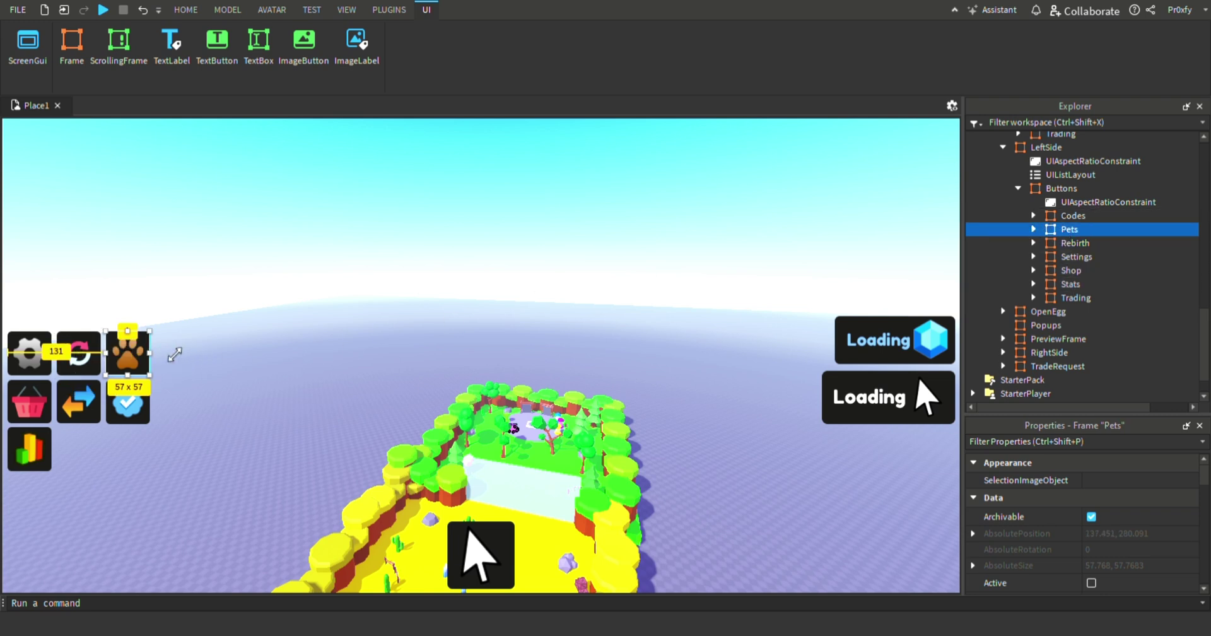
Move the Pets frame to the top centre of the screen with its paw icon centred inside
{"action": "left_click_drag", "start_coordinate": [174, 354], "coordinate": [275, 285]}
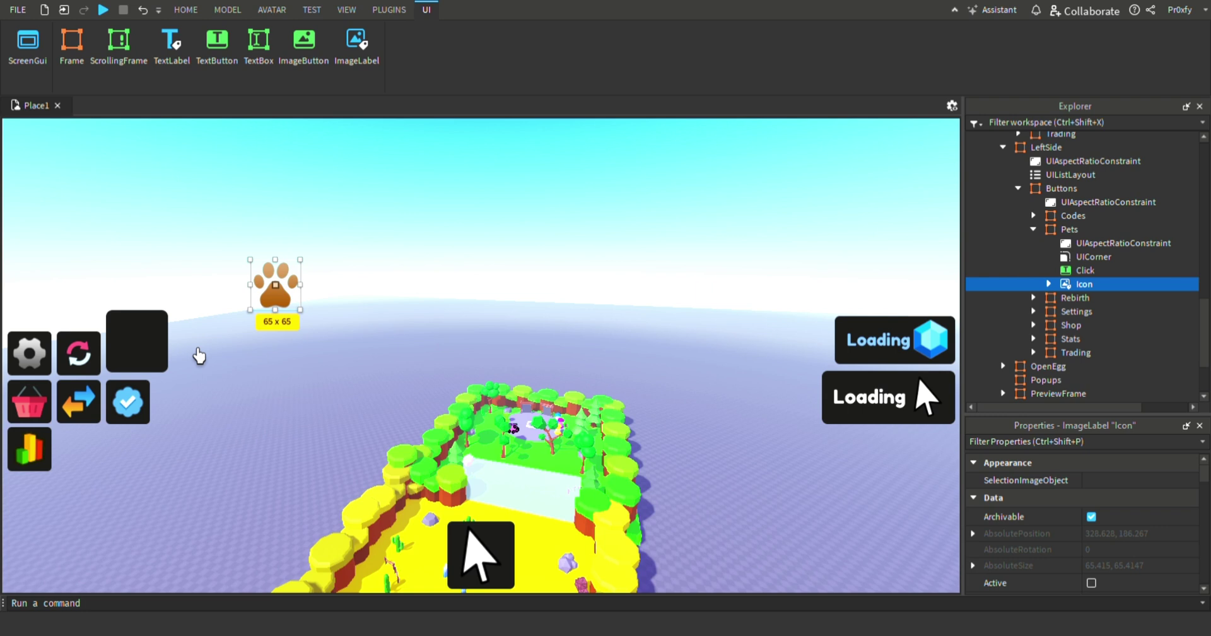
{"action": "left_click_drag", "start_coordinate": [165, 365], "coordinate": [528, 192]}
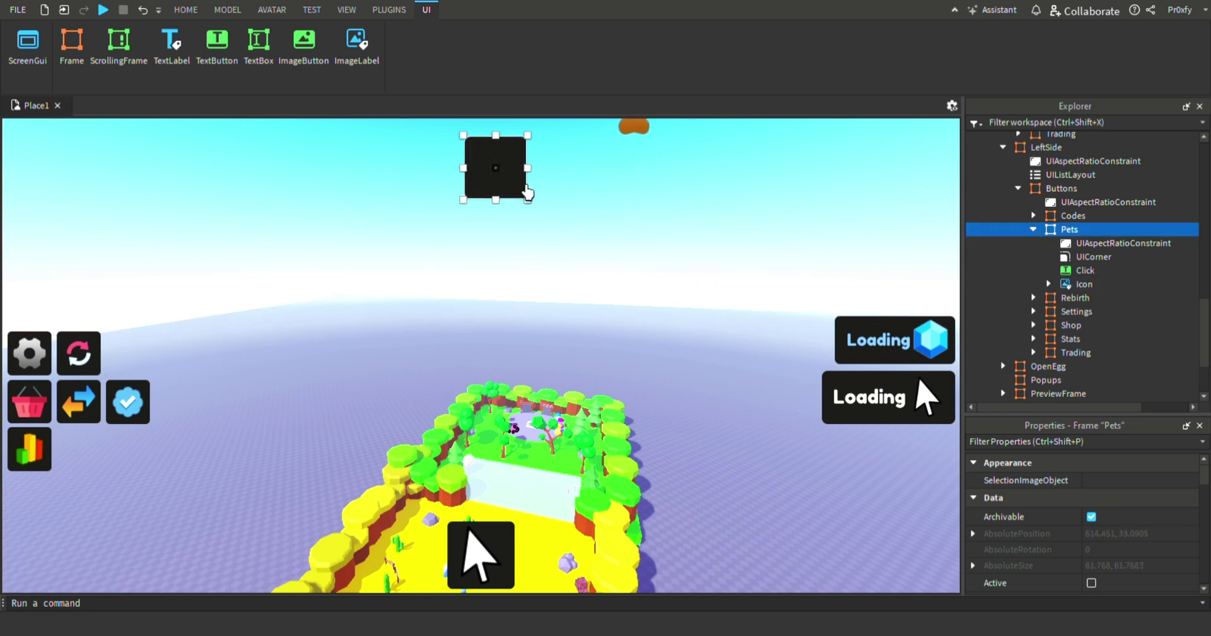
{"action": "left_click_drag", "start_coordinate": [632, 129], "coordinate": [517, 203]}
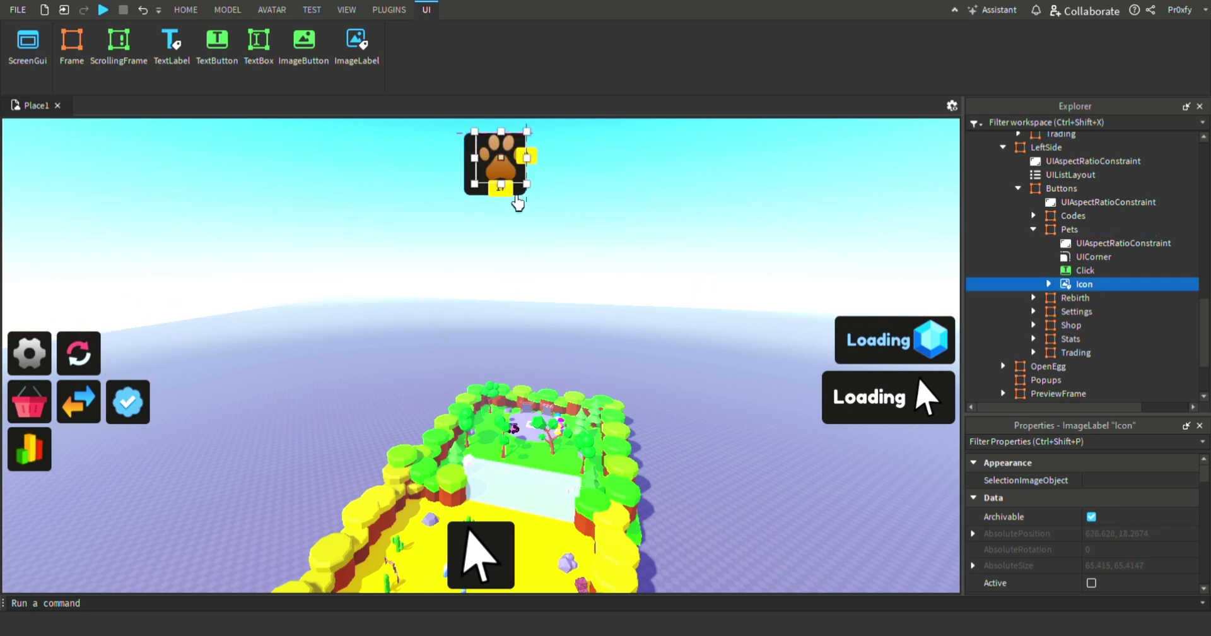
{"action": "left_click_drag", "start_coordinate": [517, 203], "coordinate": [527, 197]}
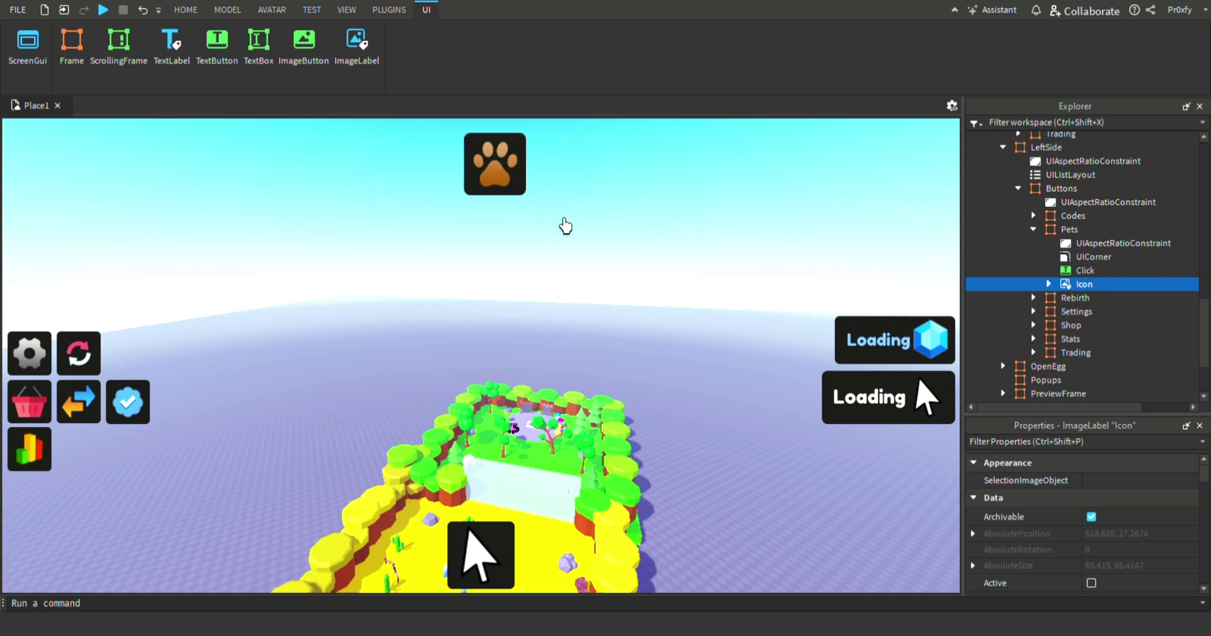
{"action": "left_click", "coordinate": [565, 225]}
{"action": "right_click_drag", "start_coordinate": [565, 260], "coordinate": [609, 338]}
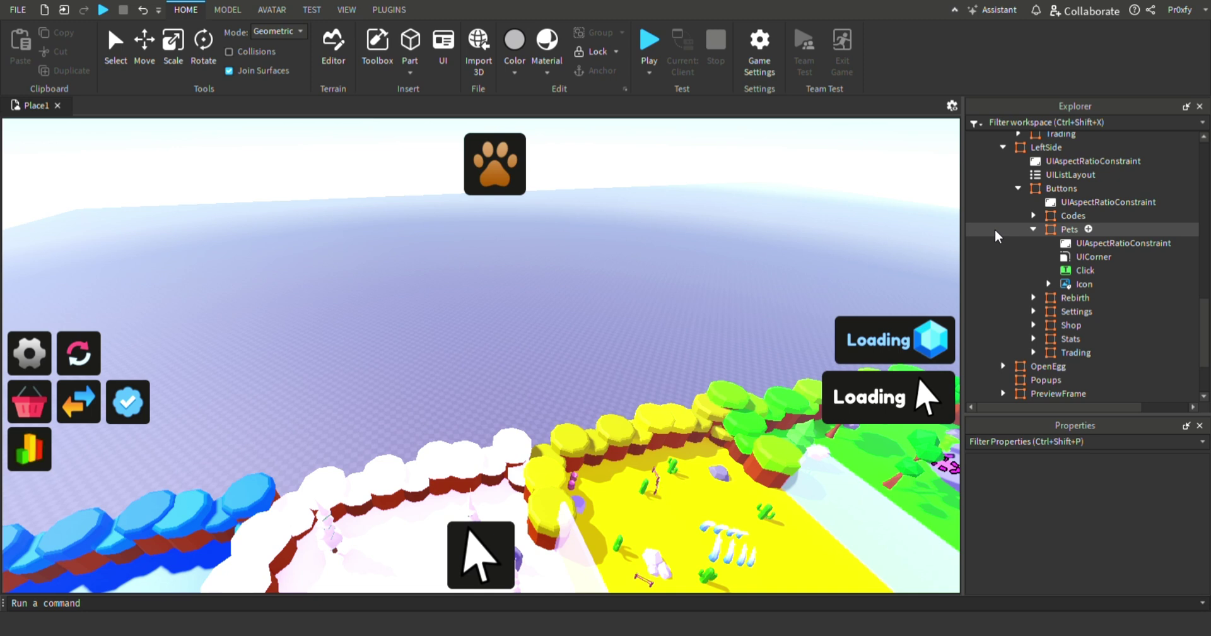
Undo the Pets button move, collapse Game Settings and StarterGui, and orbit to overview the island
{"action": "key", "text": "ctrl+z"}
{"action": "key", "text": "ctrl+z"}
{"action": "key", "text": "ctrl+z"}
{"action": "key", "text": "ctrl+z"}
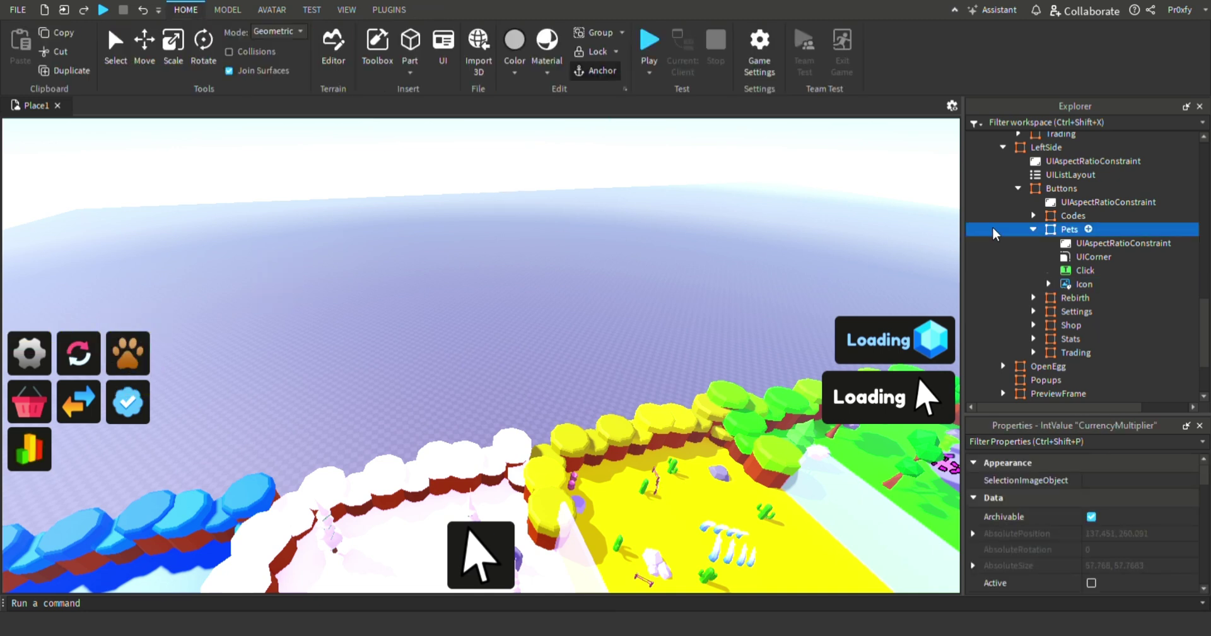
{"action": "scroll", "coordinate": [1041, 225], "scroll_direction": "up", "scroll_amount": 3}
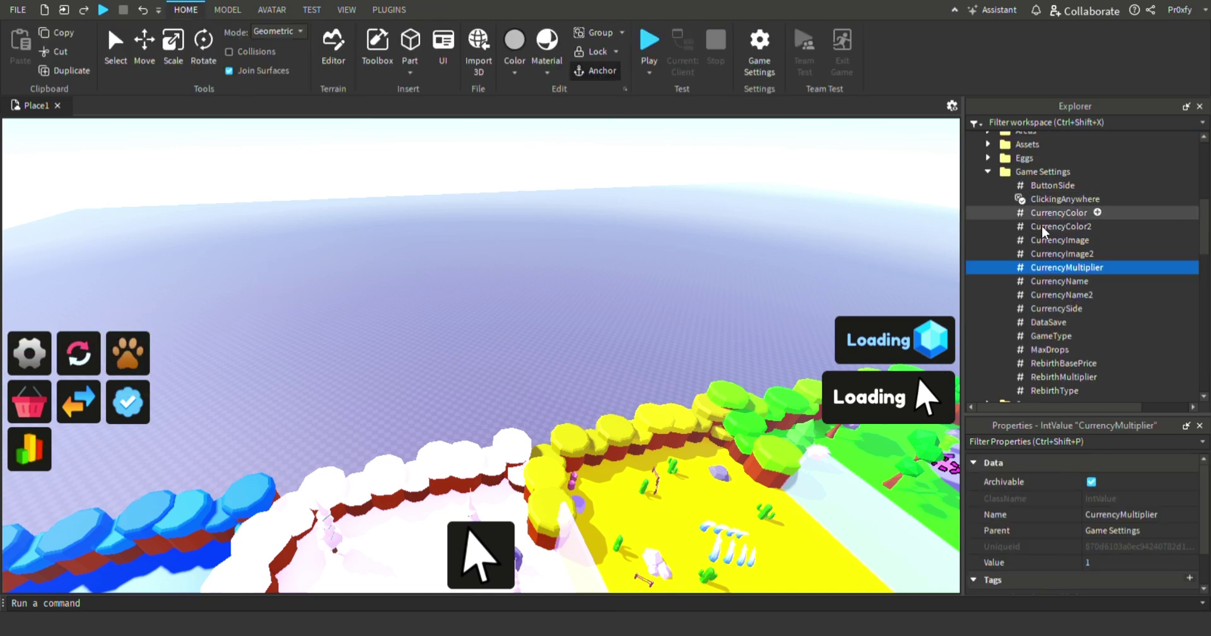
{"action": "left_click", "coordinate": [987, 172]}
{"action": "left_click", "coordinate": [986, 295]}
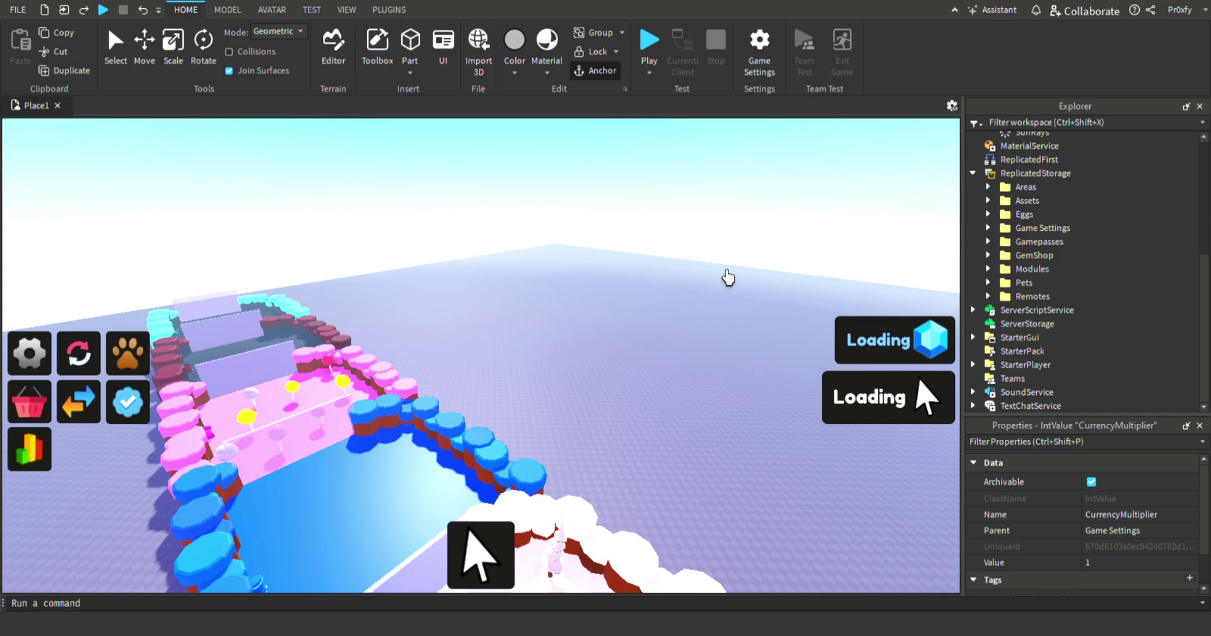
{"action": "mouse_move", "coordinate": [930, 277]}
{"action": "right_mouse_down"}
{"action": "mouse_move", "coordinate": [756, 307]}
{"action": "mouse_move", "coordinate": [551, 202]}
{"action": "right_mouse_up"}
{"action": "scroll", "coordinate": [551, 202], "scroll_direction": "up", "scroll_amount": 3}
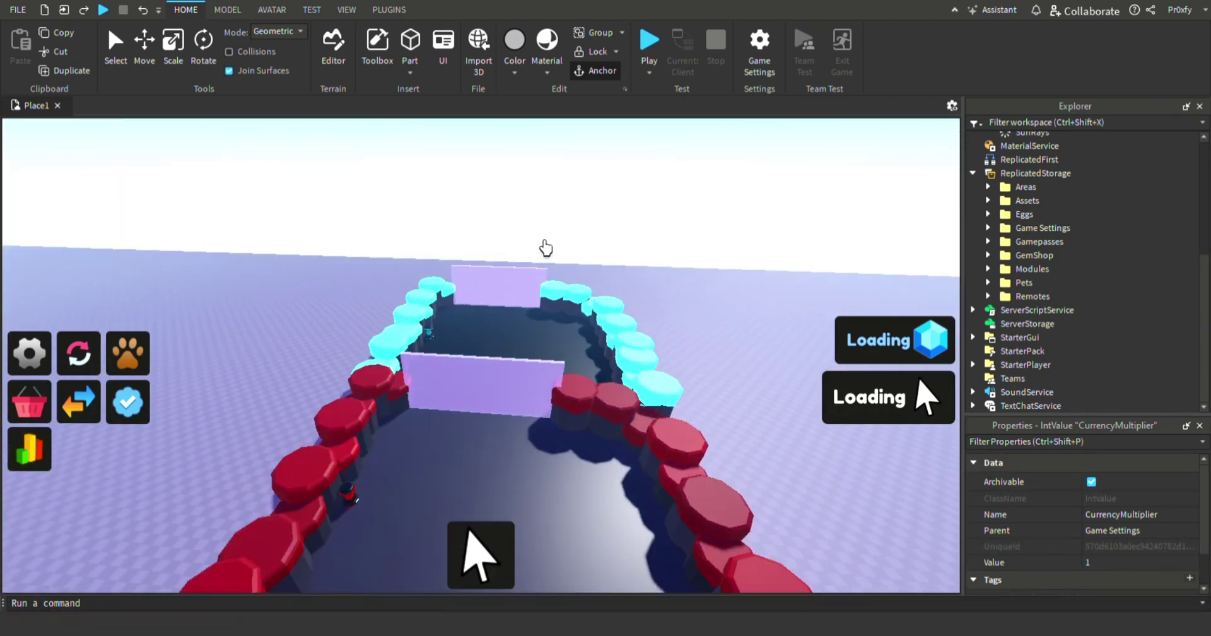
{"action": "scroll", "coordinate": [546, 245], "scroll_direction": "up", "scroll_amount": 3}
{"action": "scroll", "coordinate": [546, 321], "scroll_direction": "down", "scroll_amount": 5}
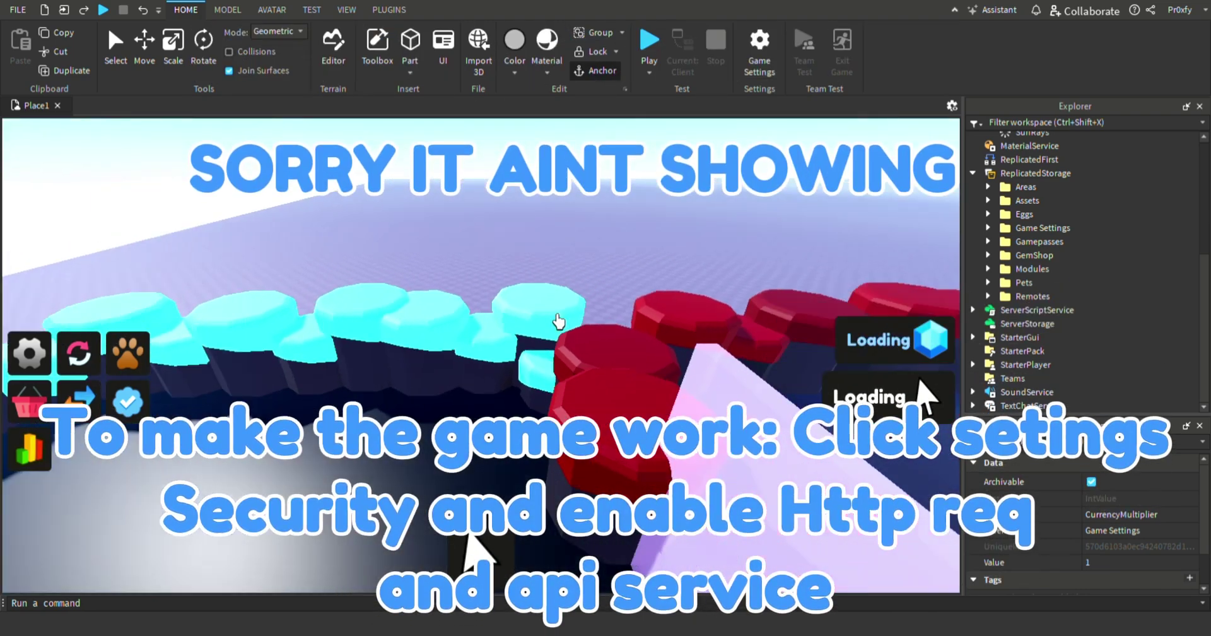
{"action": "scroll", "coordinate": [546, 321], "scroll_direction": "down", "scroll_amount": 2}
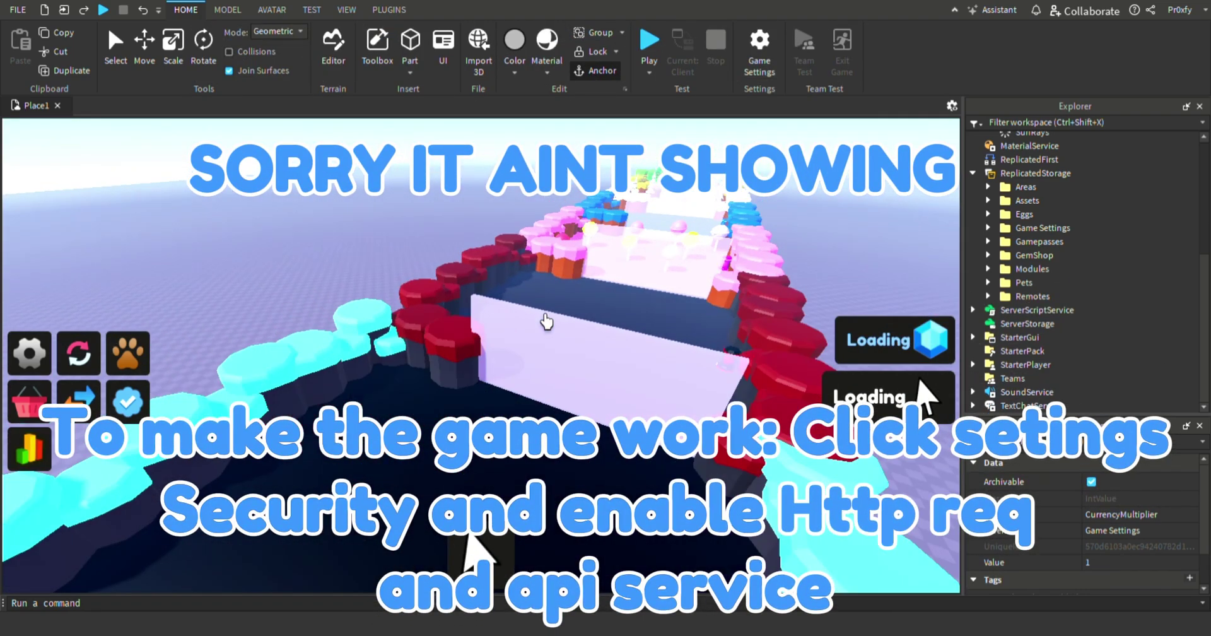